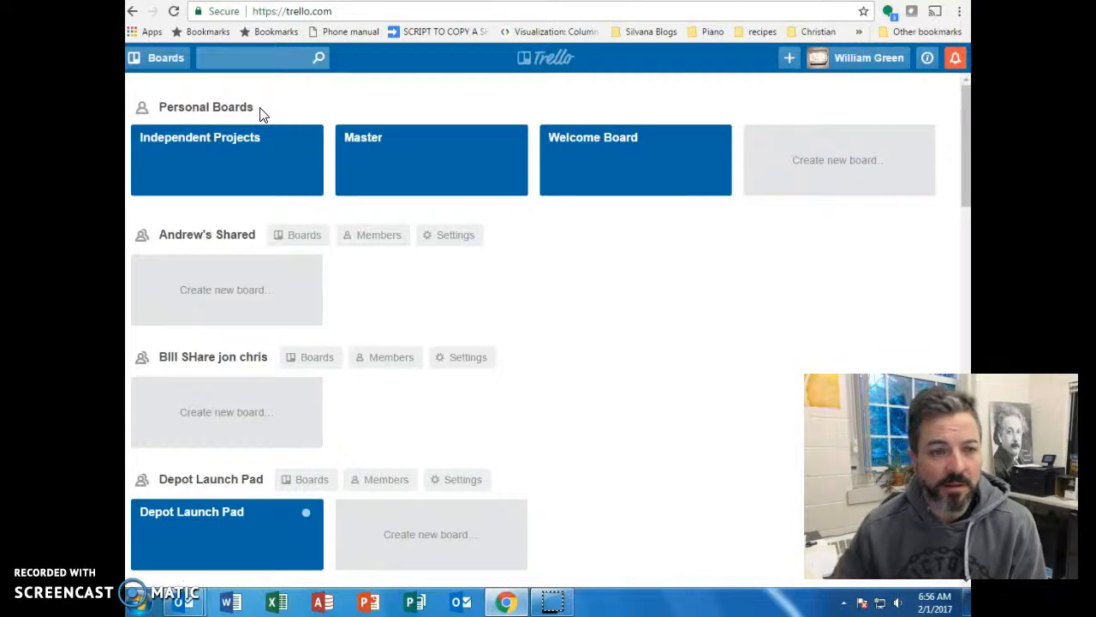
- View the sample lists and cards on the Welcome Board and return to the boards overview
click(590, 156)
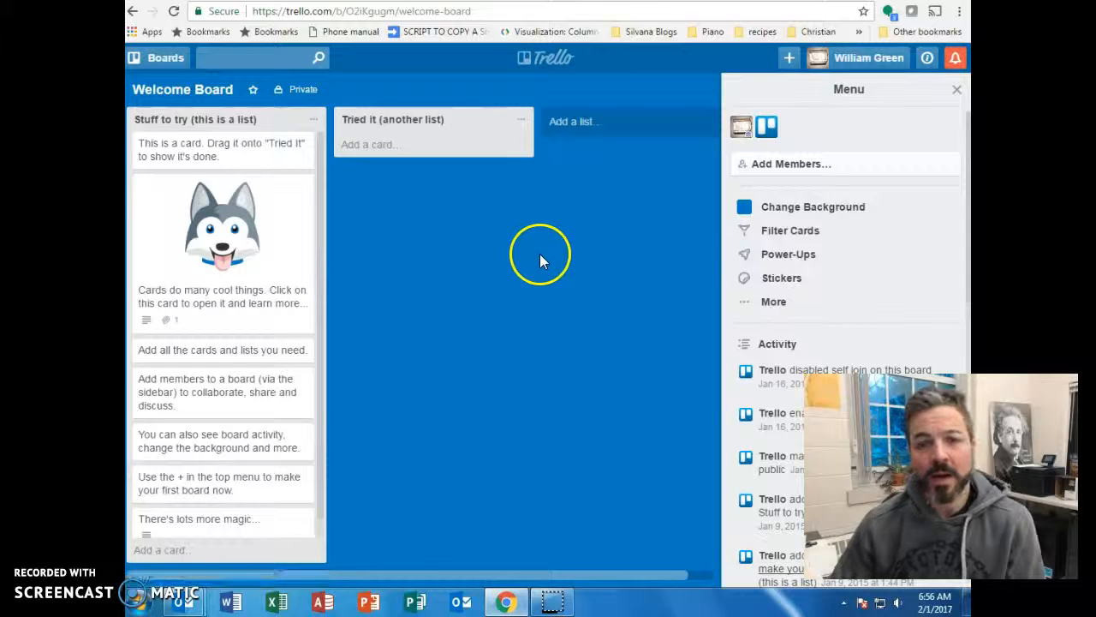
click(133, 11)
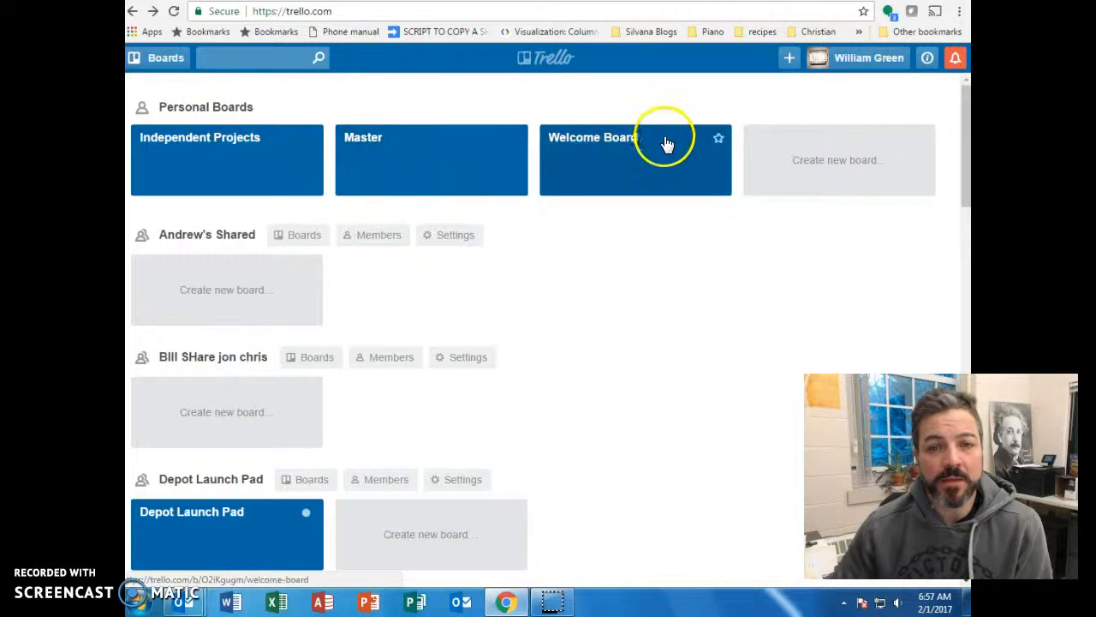
- Open the Master board and add a list named "LTI" after the Book teams list
click(421, 151)
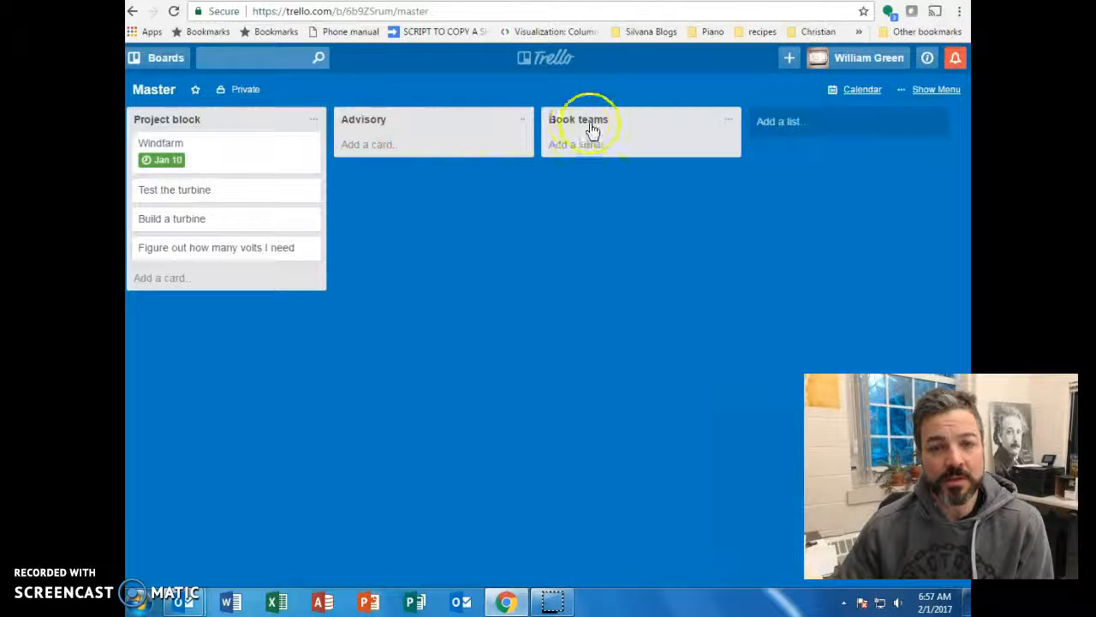
click(785, 124)
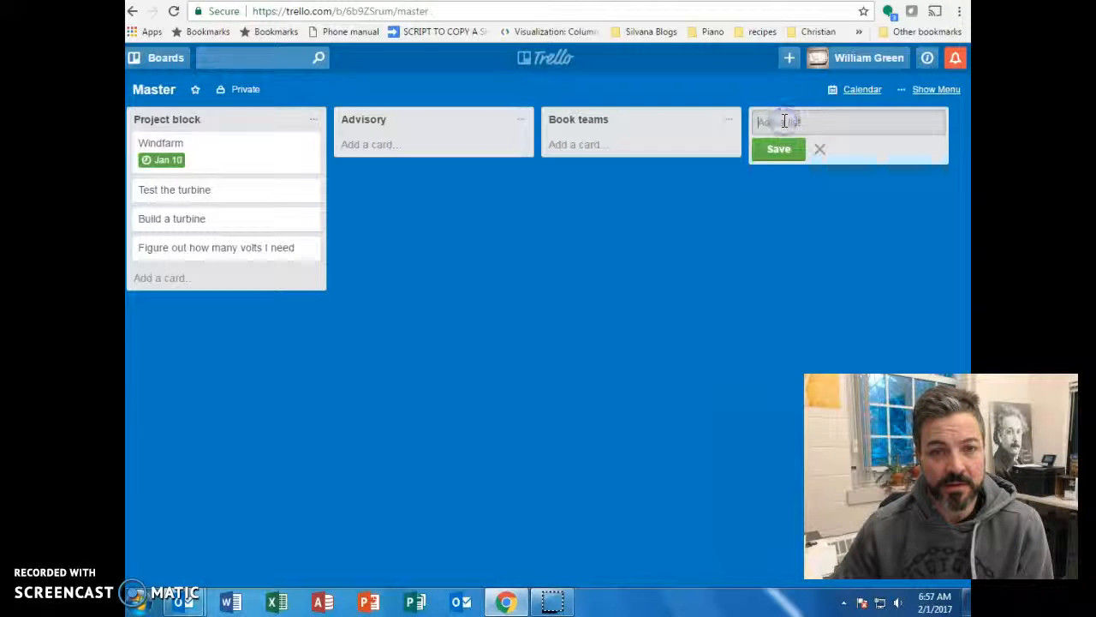
click(820, 152)
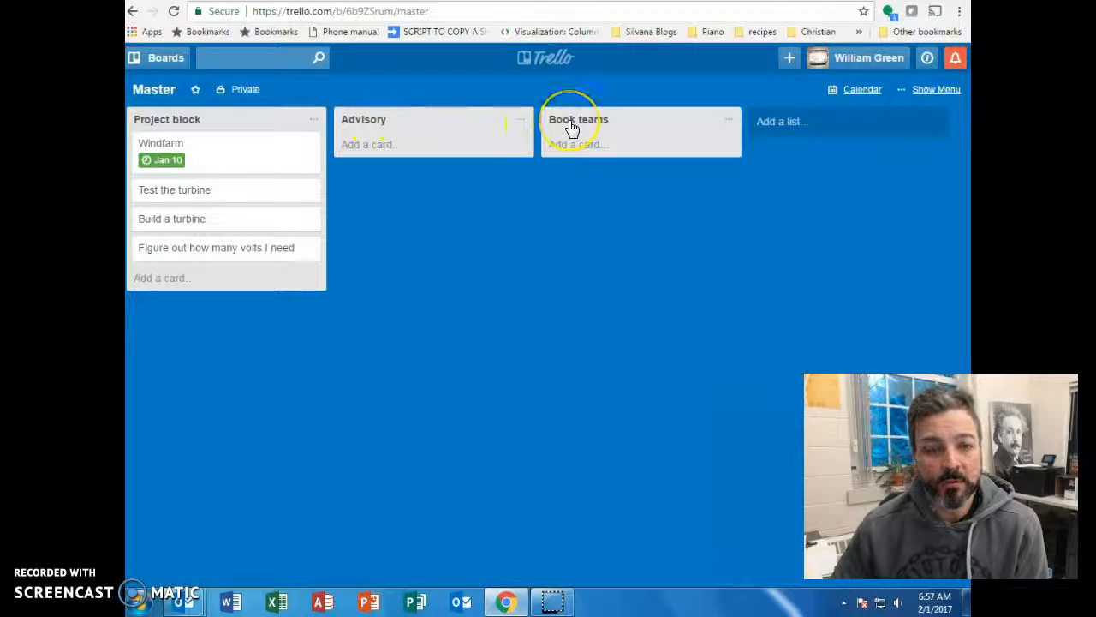
click(784, 126)
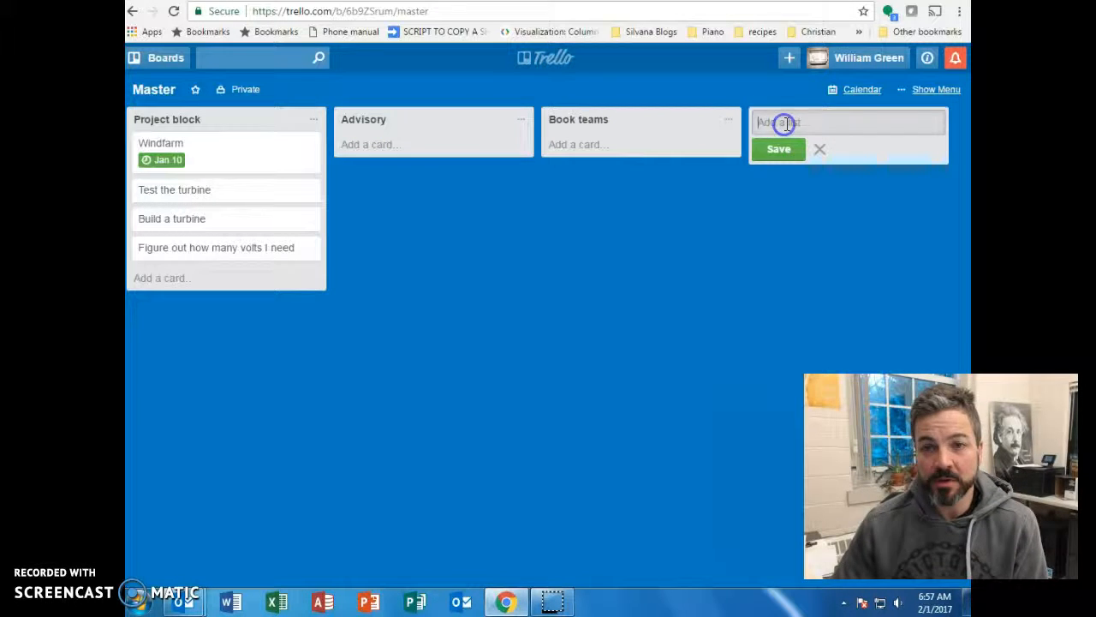
text(LTI)
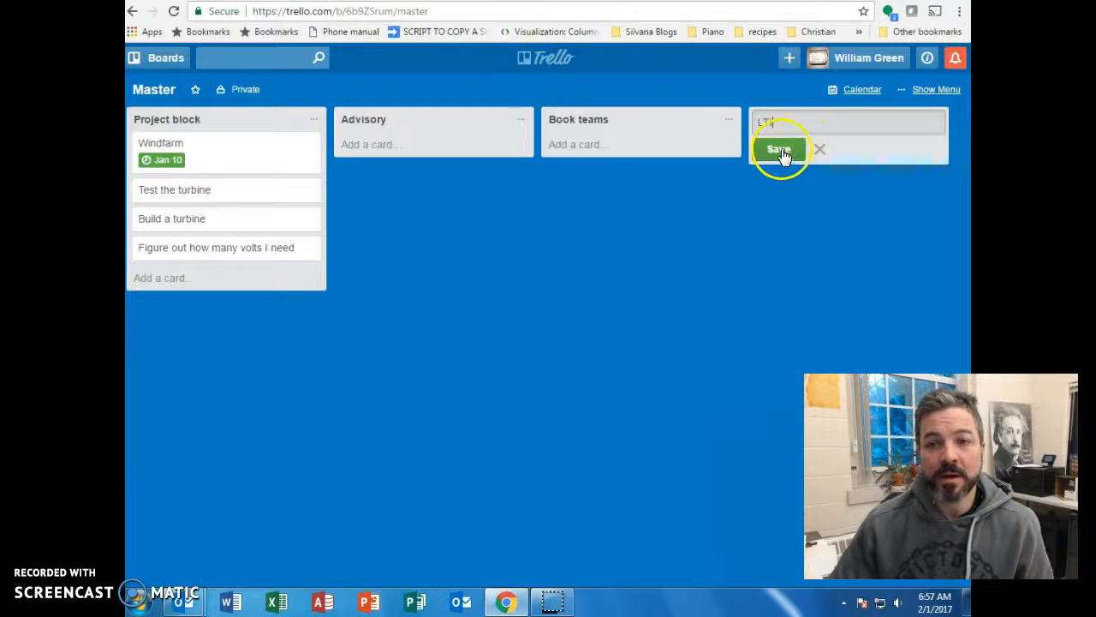
click(782, 149)
drag(605, 576, 426, 583)
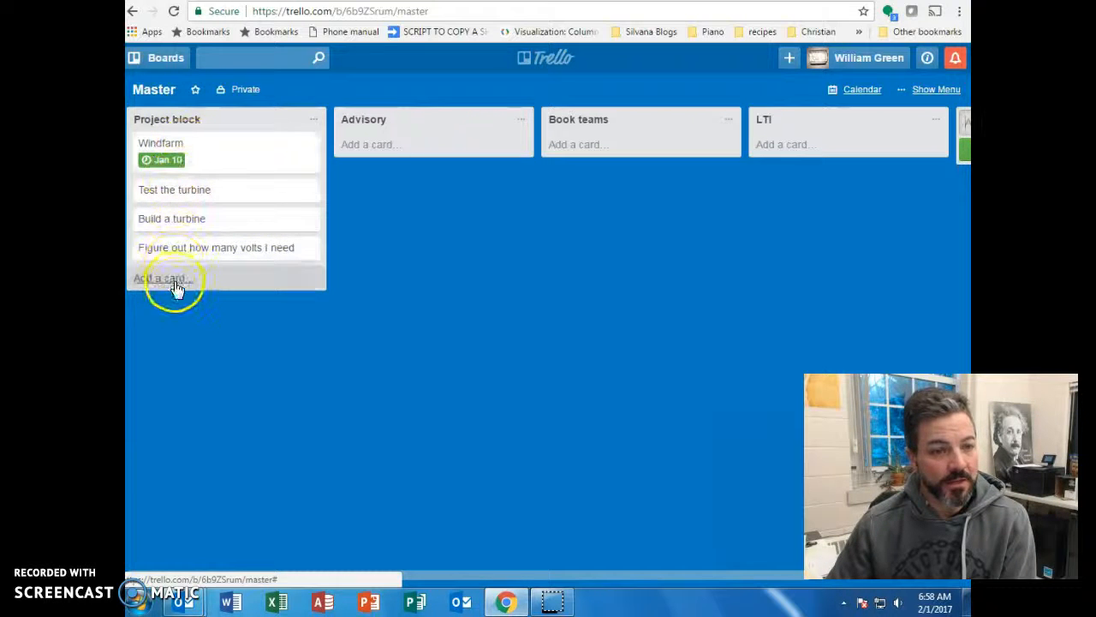
- Unmark the due date of the Windfarm card in the Project block list as complete
click(218, 149)
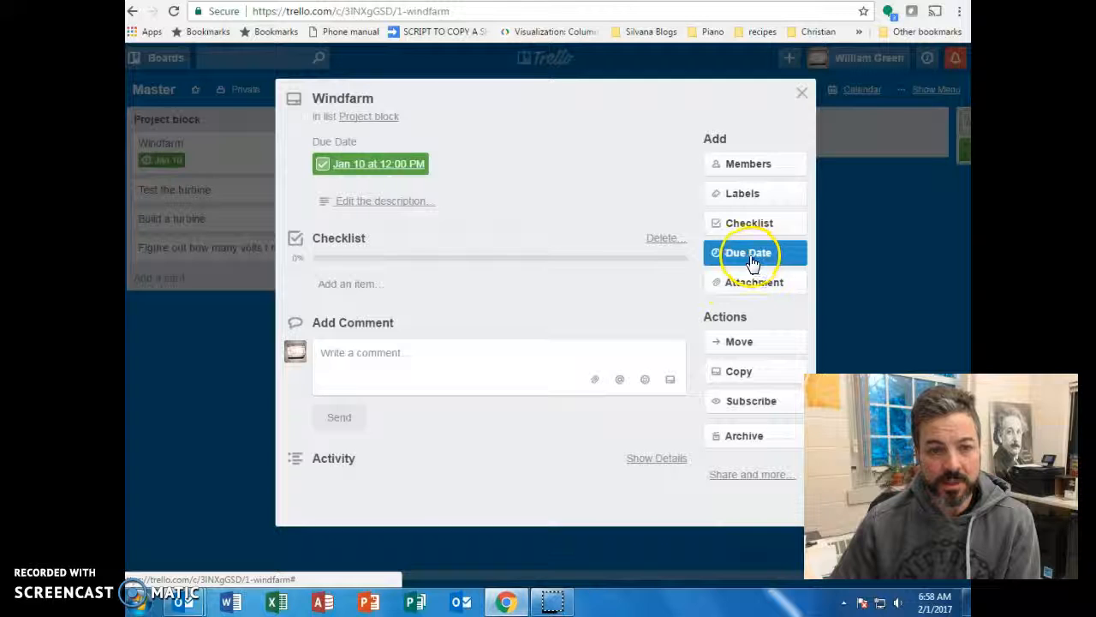
click(323, 165)
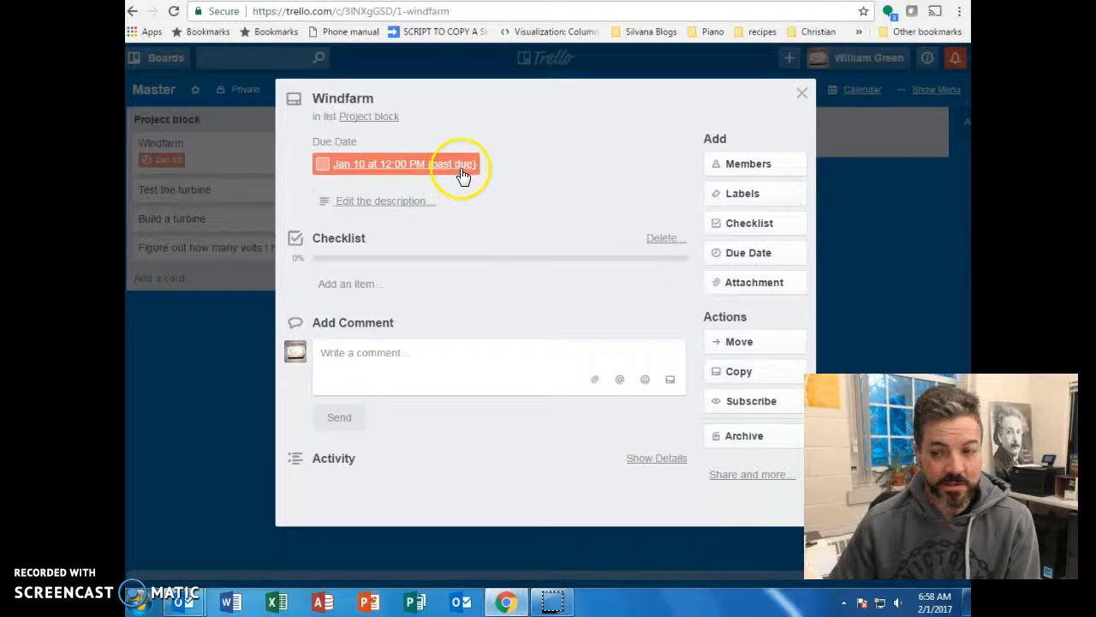
click(802, 94)
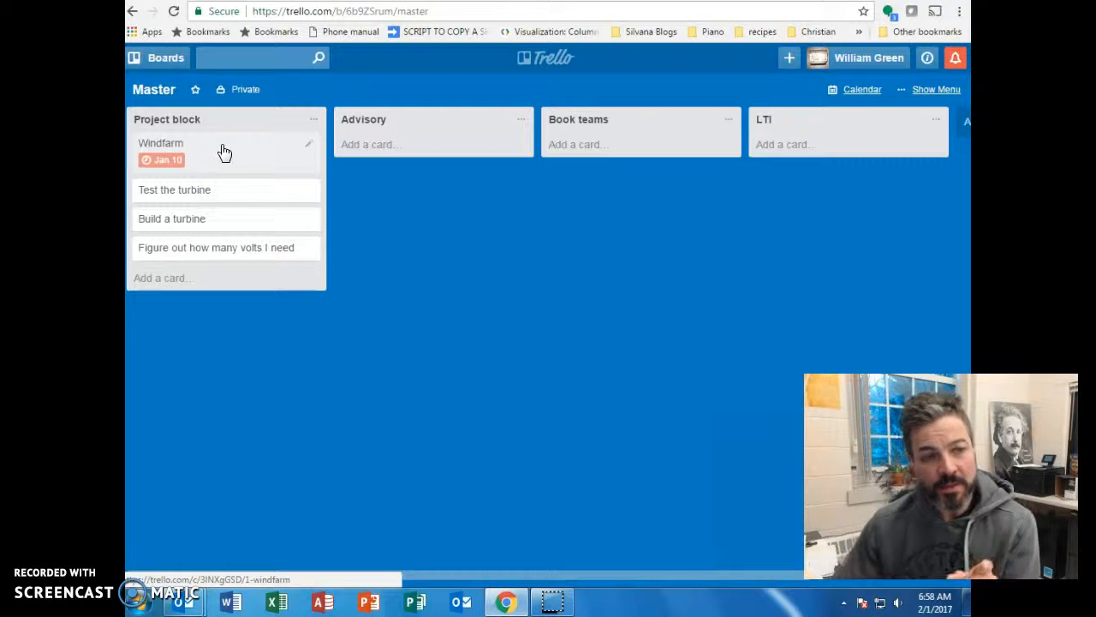
drag(218, 151, 218, 183)
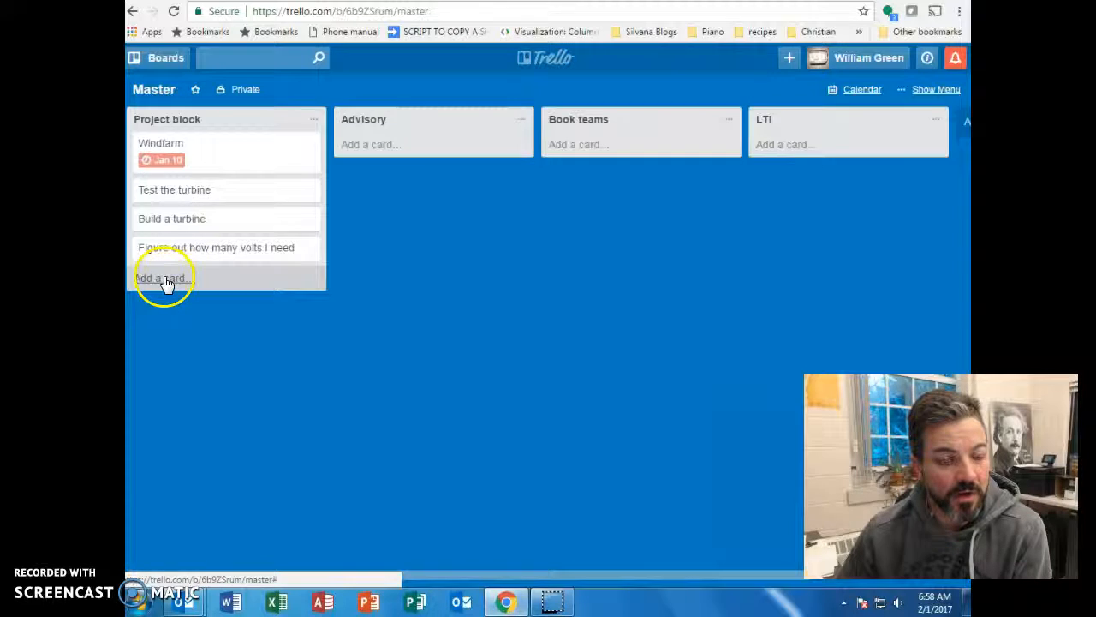
- Change the Windfarm card's due date to 1/13/2017
click(180, 167)
click(409, 164)
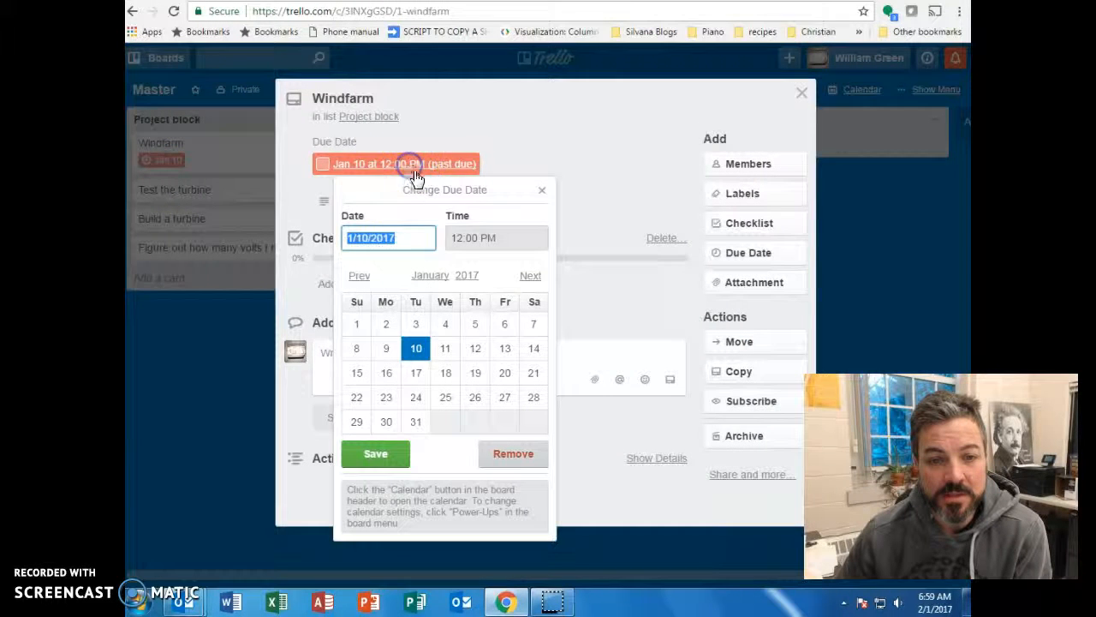
click(511, 351)
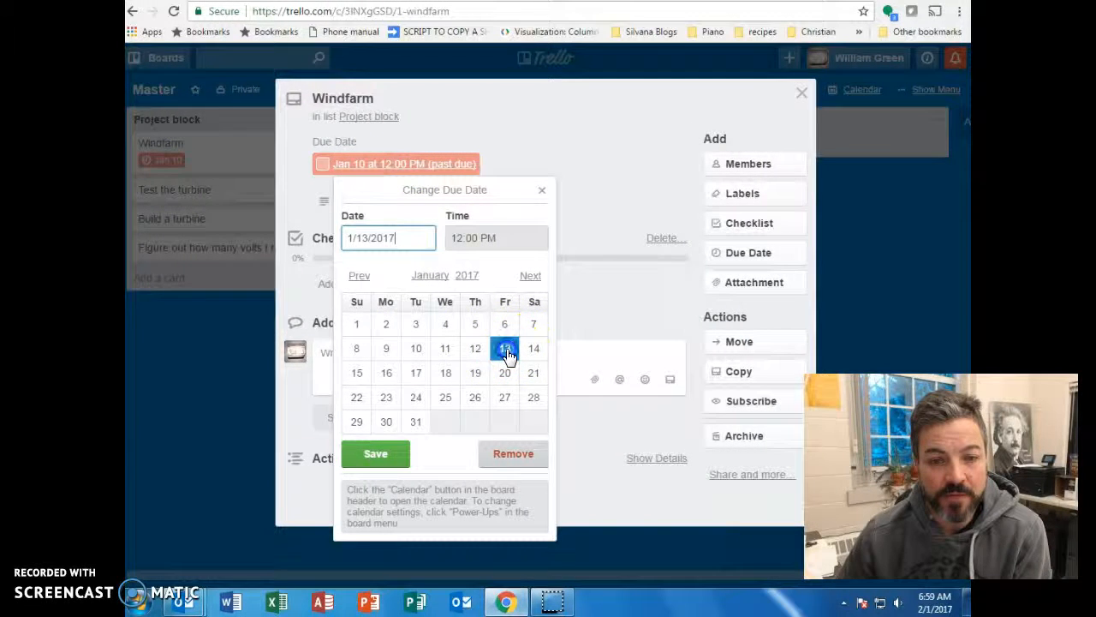
click(379, 452)
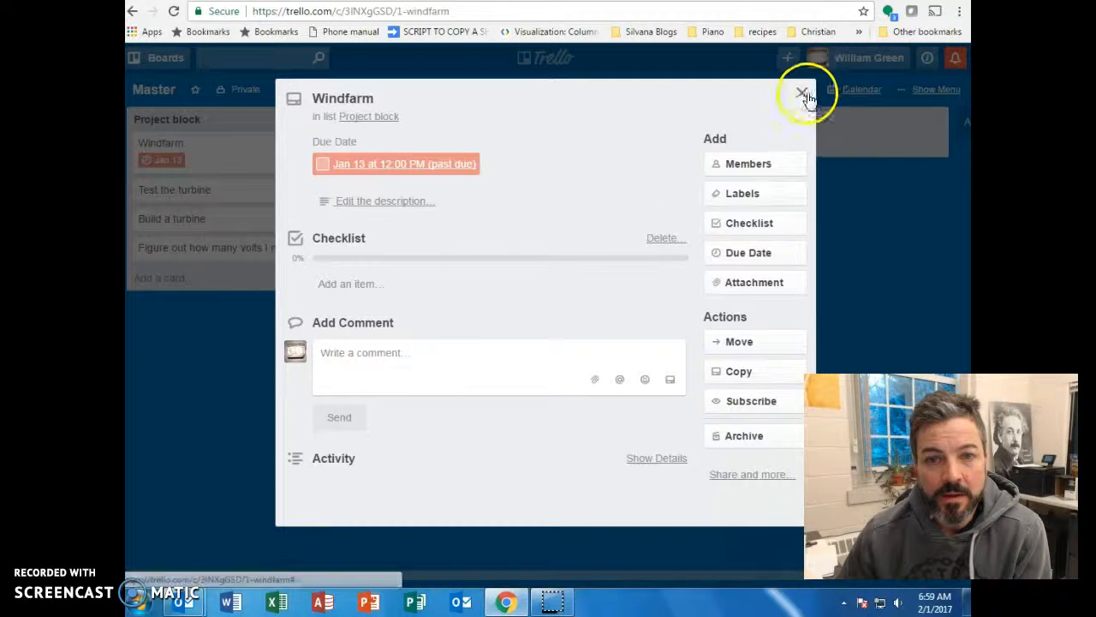
- Set the Windfarm card's due date to 2/3/2017 and close the card
click(437, 166)
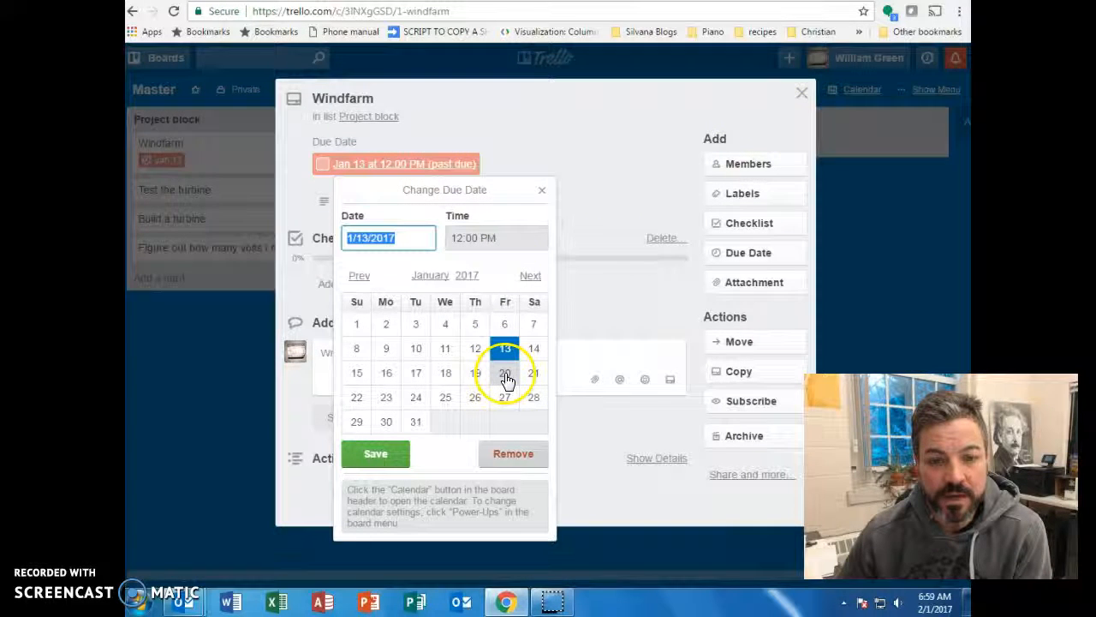
click(525, 275)
click(505, 324)
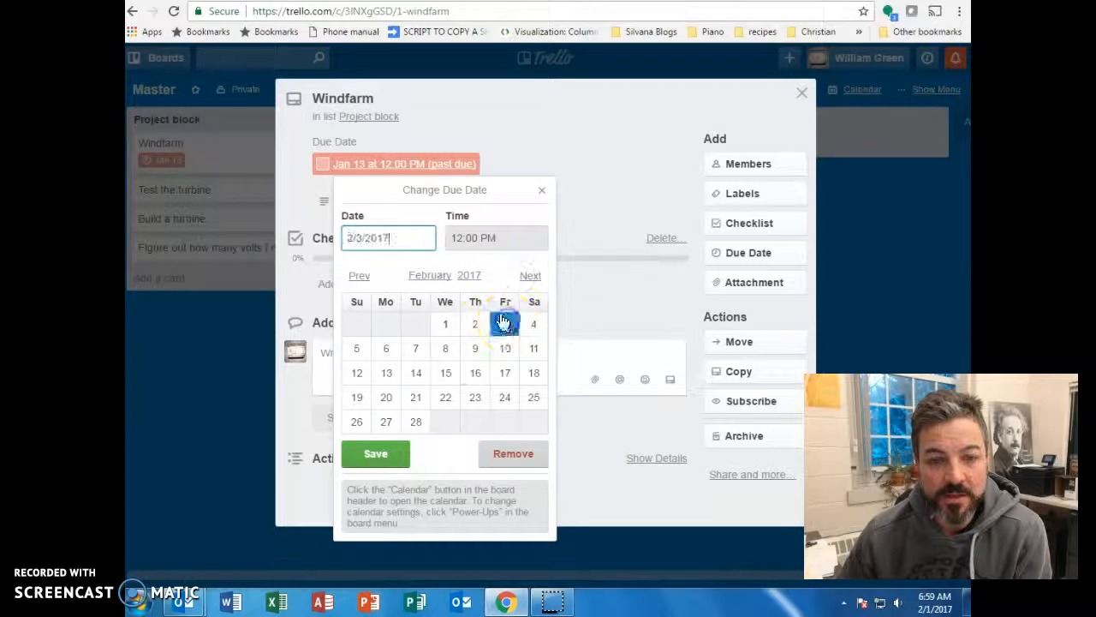
click(377, 452)
click(802, 99)
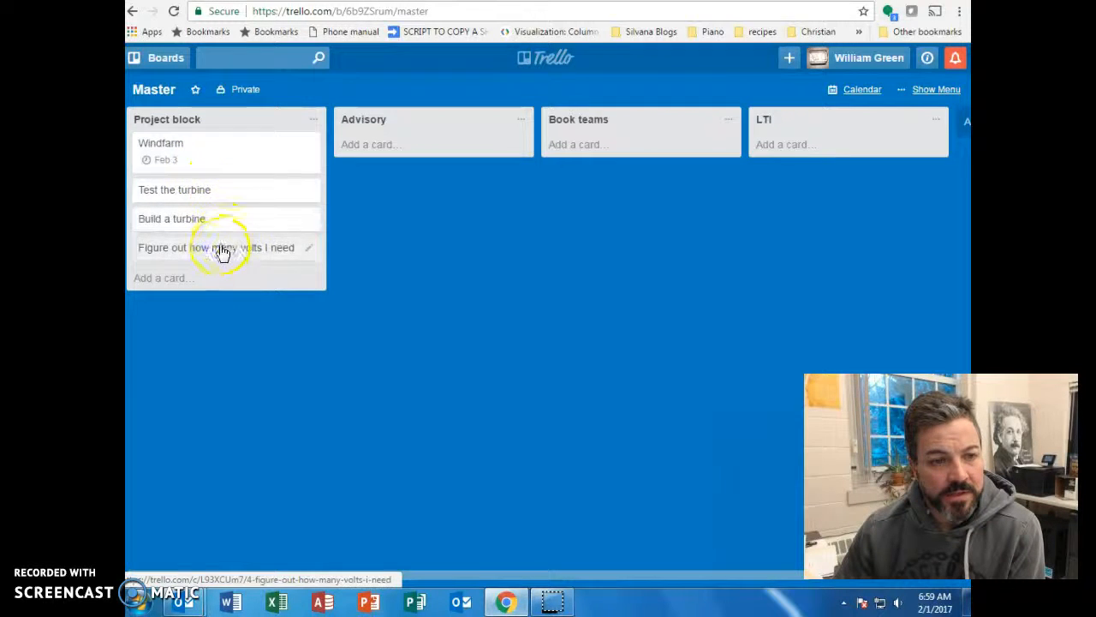
- Move "Build a turbine" above "Test the turbine" and retitle the volts card "Figure out how many volts I need to power a light bulb"
drag(237, 221, 238, 188)
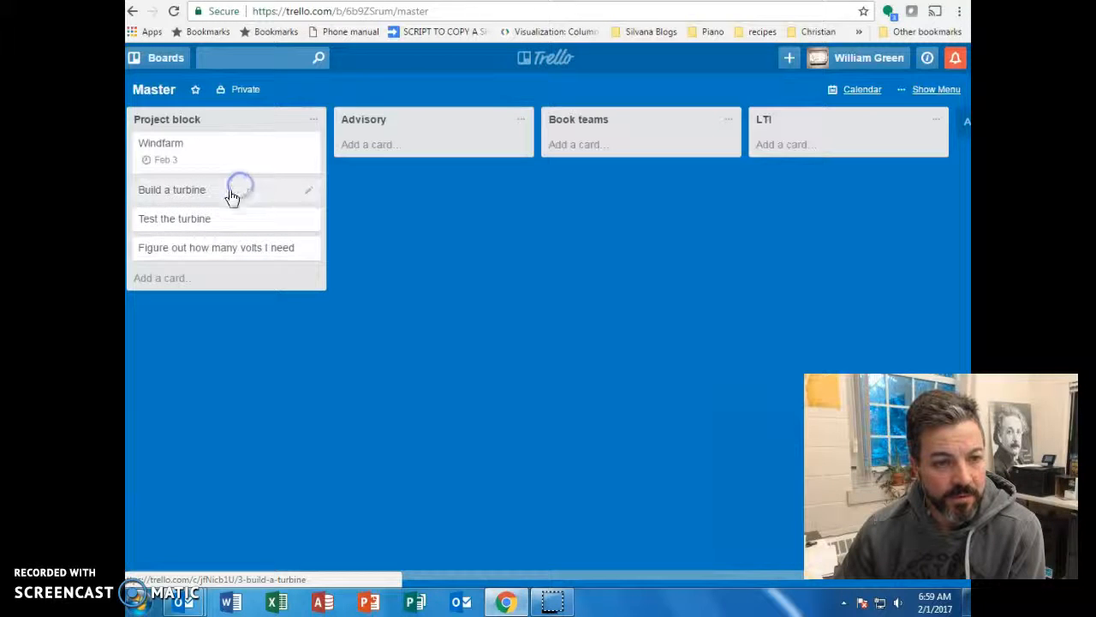
click(248, 258)
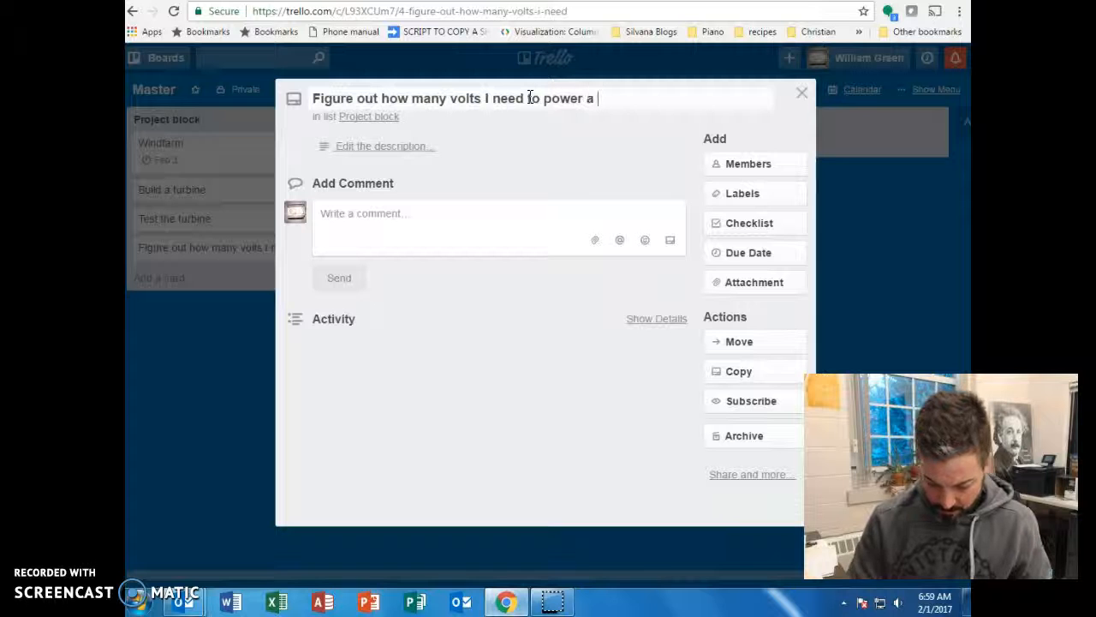
text(t bulb)
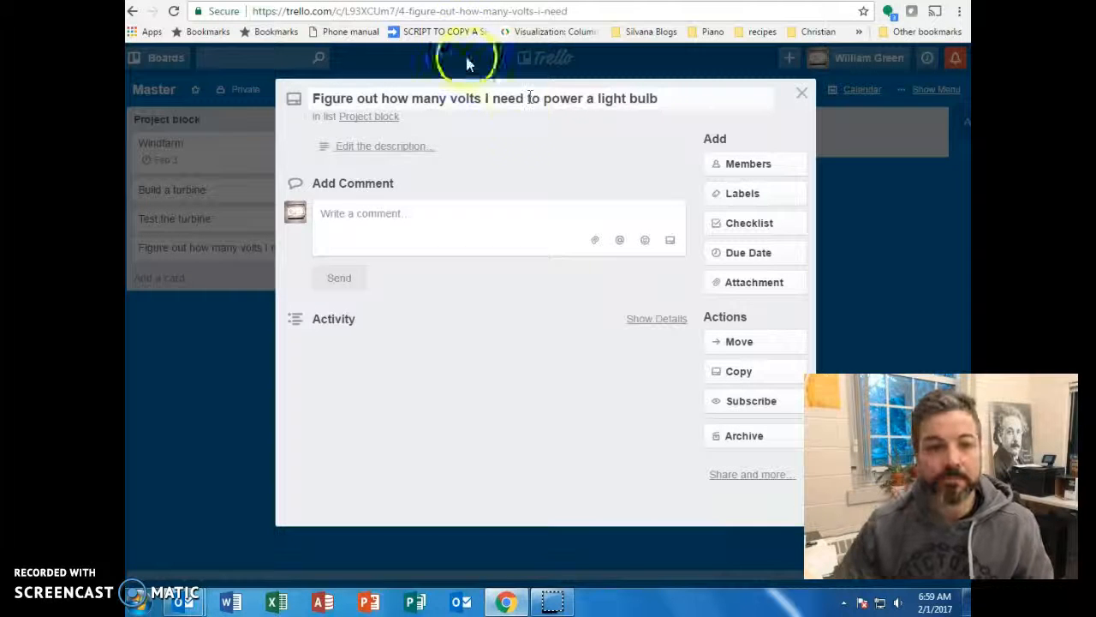
click(803, 97)
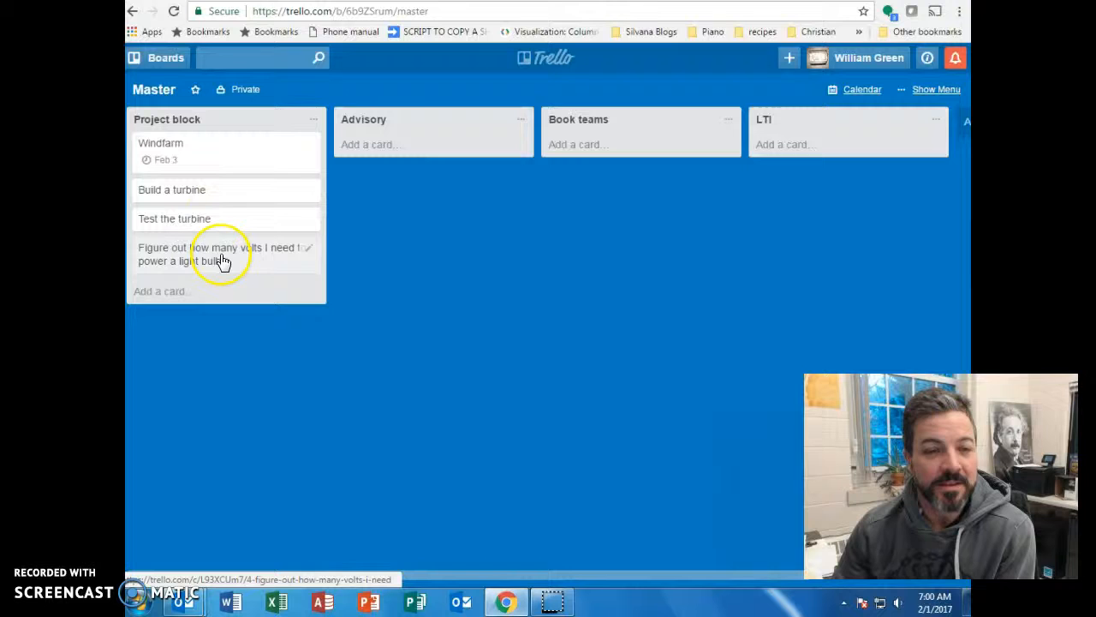
- Add a card "Figure out how many turbines I need to power the bulb" to the Project block list
click(177, 292)
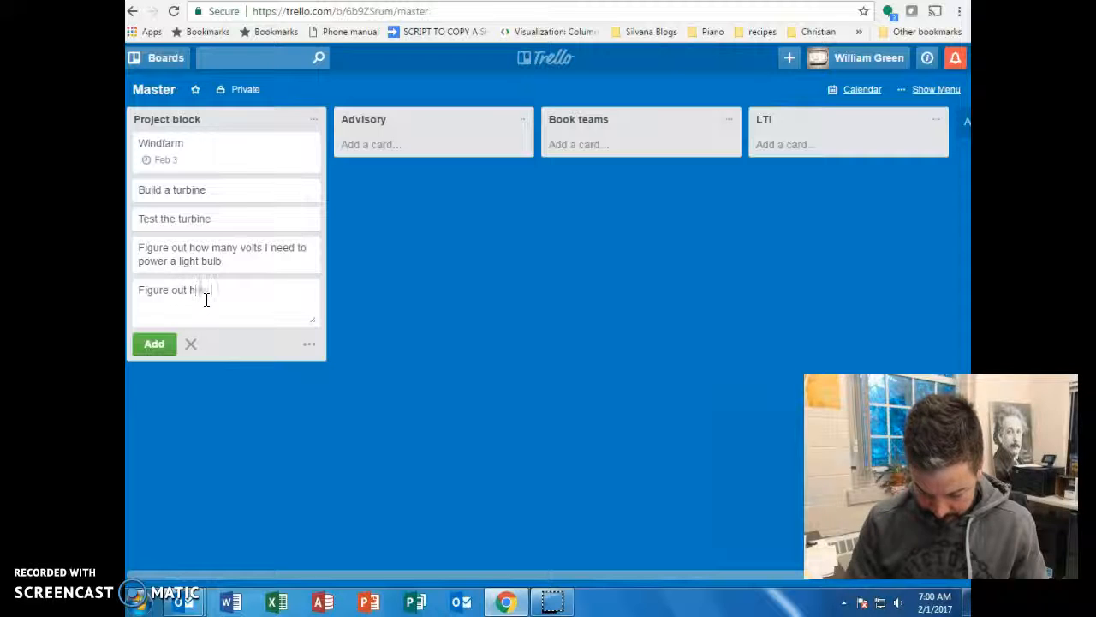
text(Figure out how many turbines I need to power the bu)
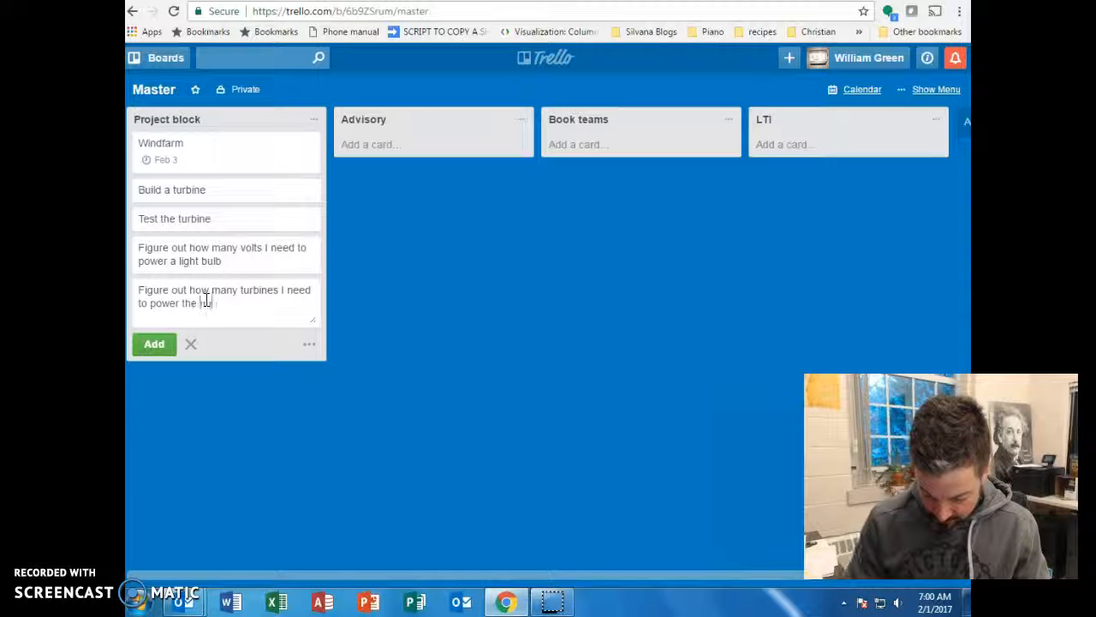
text(lb)
key(Return)
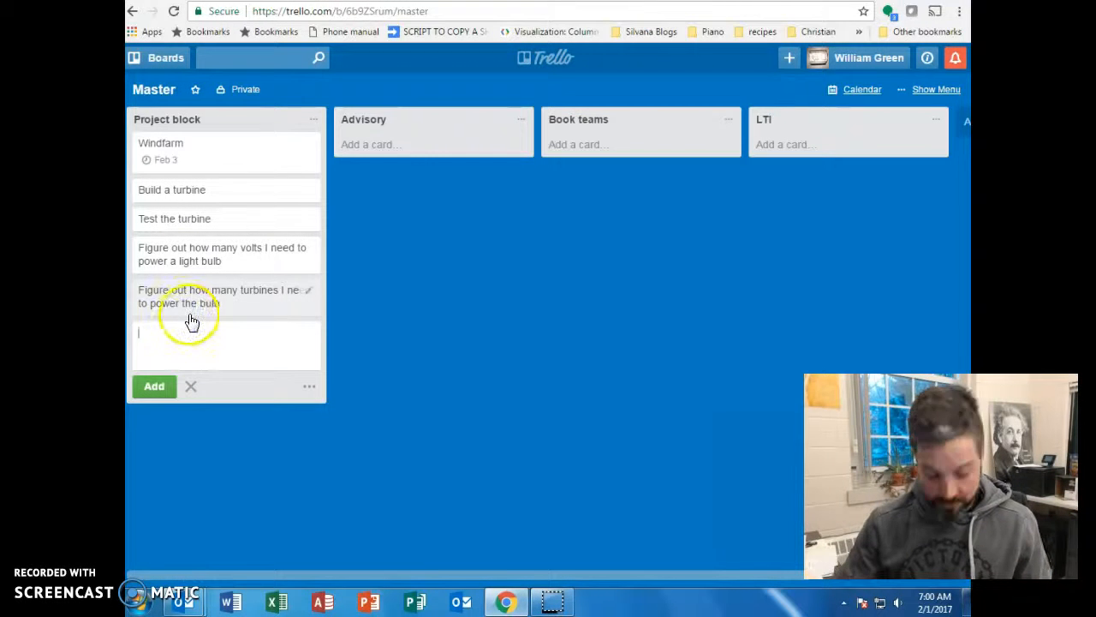
- Add the cards "Build the turbines" and "Hook them up in series and test them" to the Project block list
text(Buil)
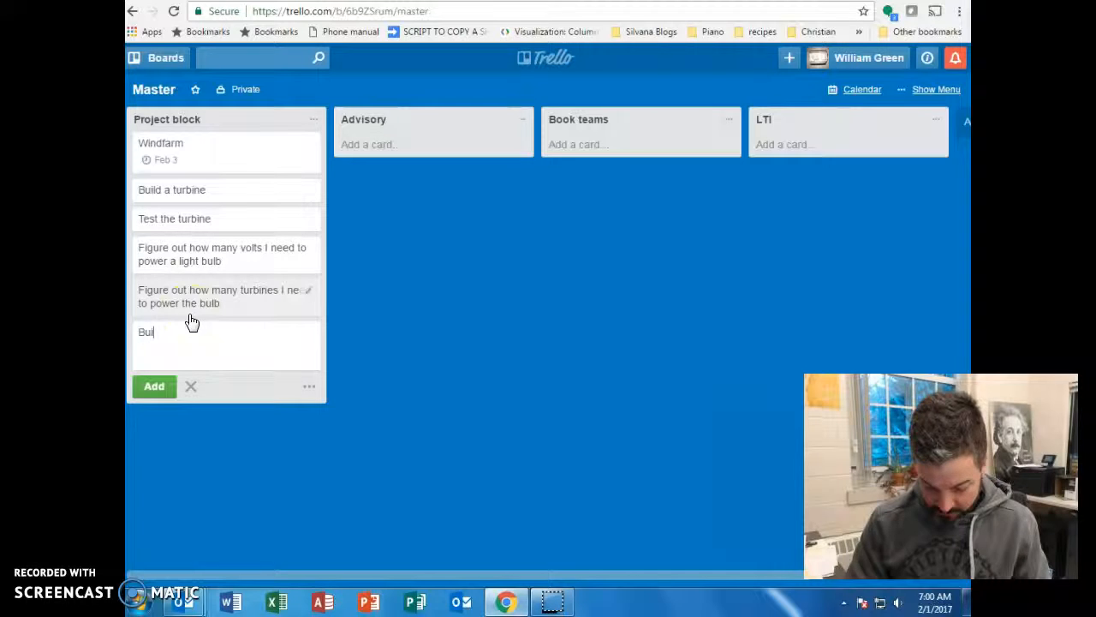
text(d the turbines)
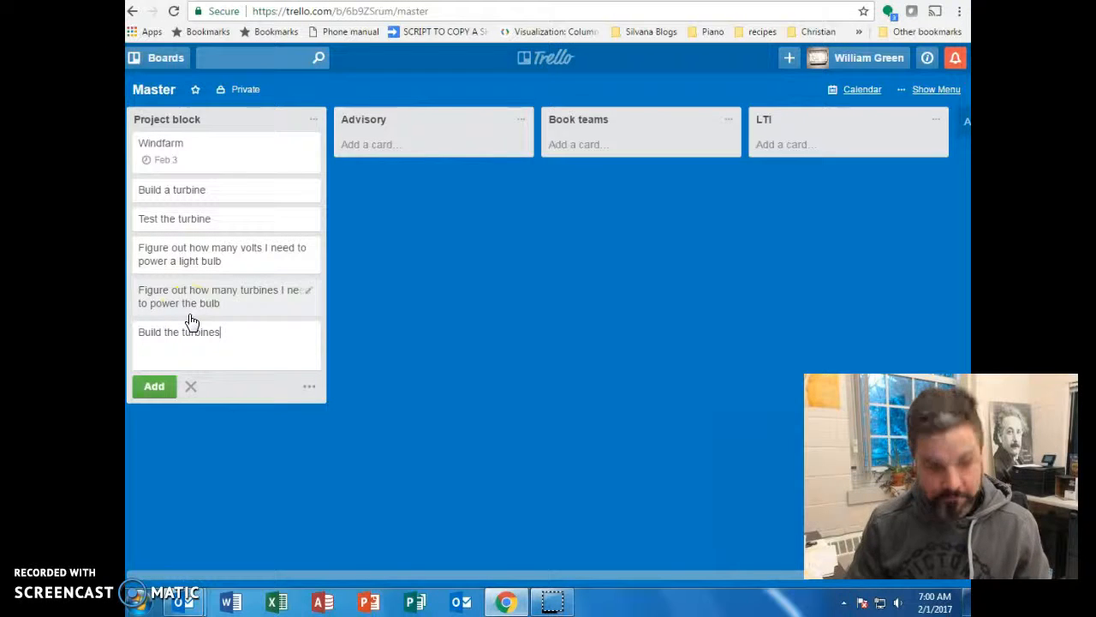
key(Return)
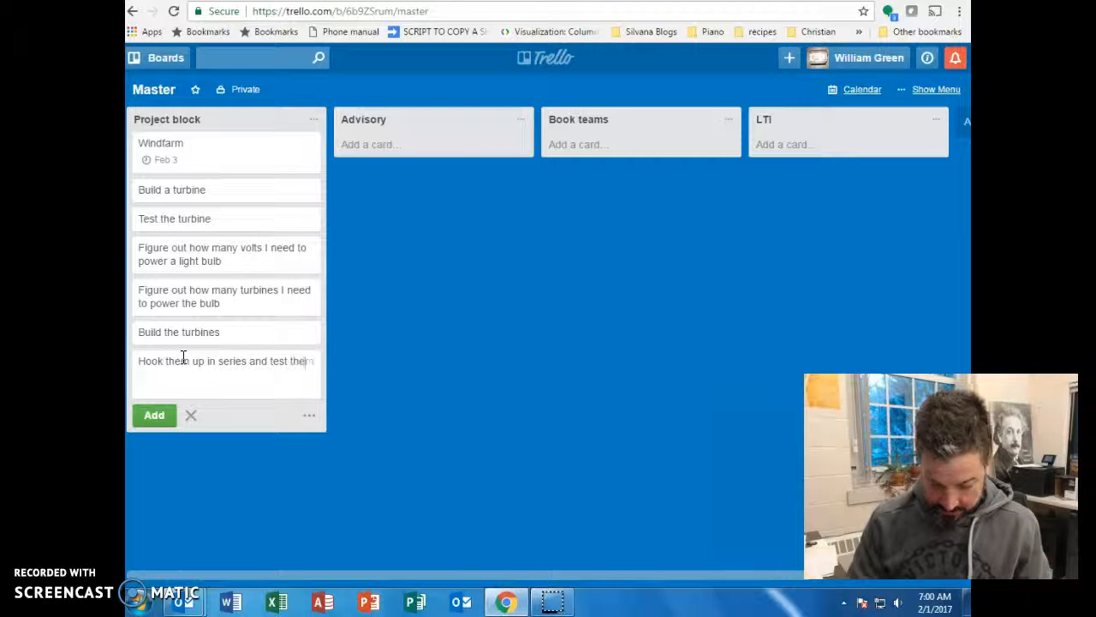
key(Return)
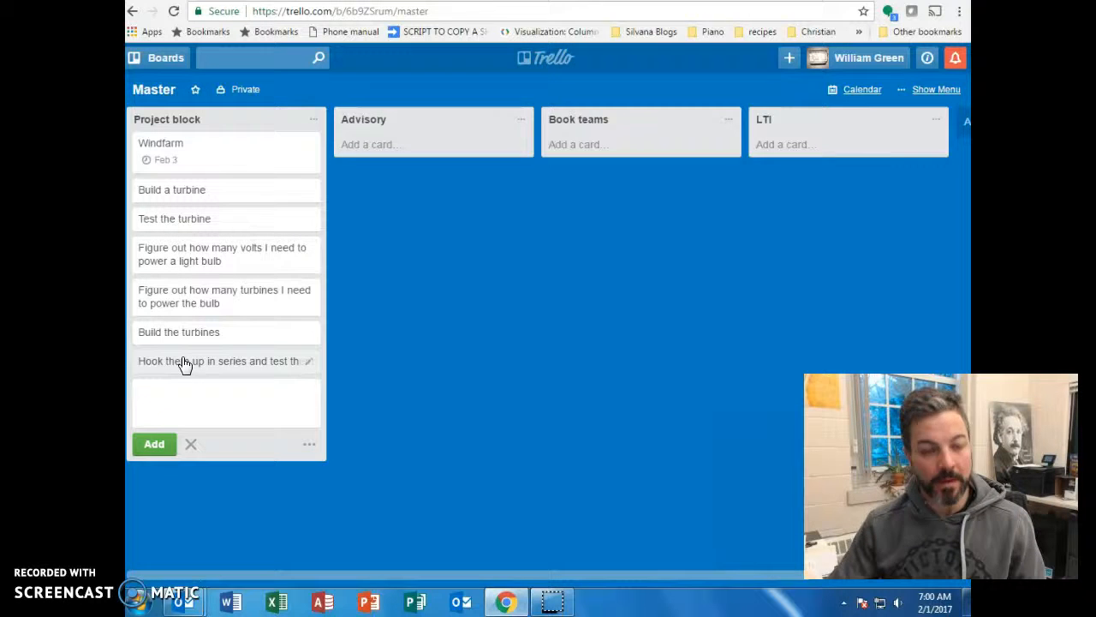
- Add a card "Troubleshoot, if necessary" at the end of the Project block list
text(Troub)
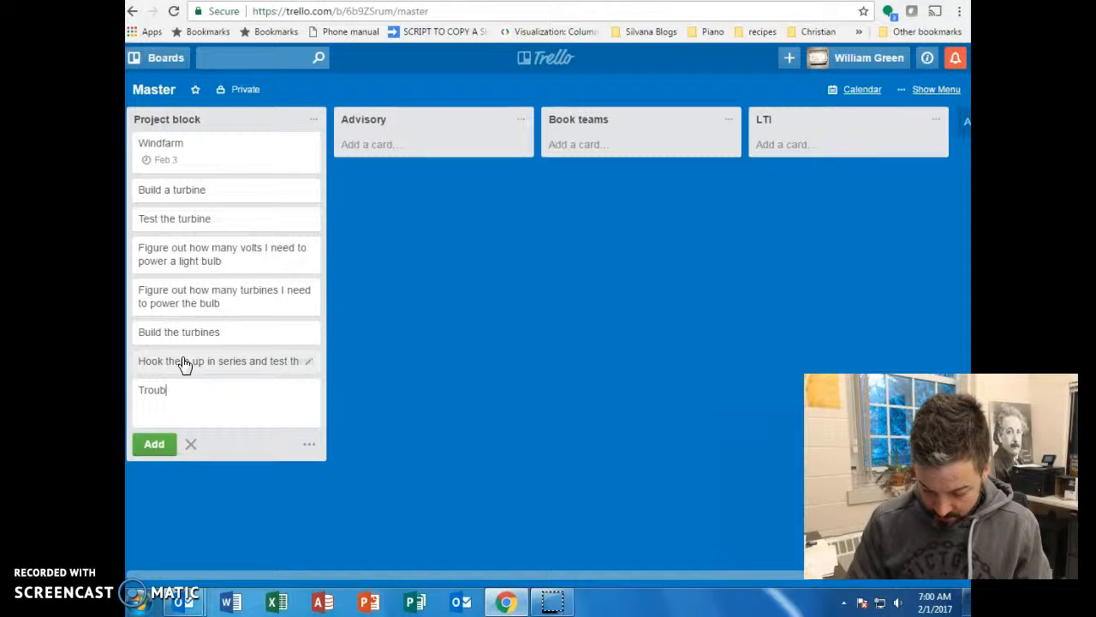
text(leshoo)
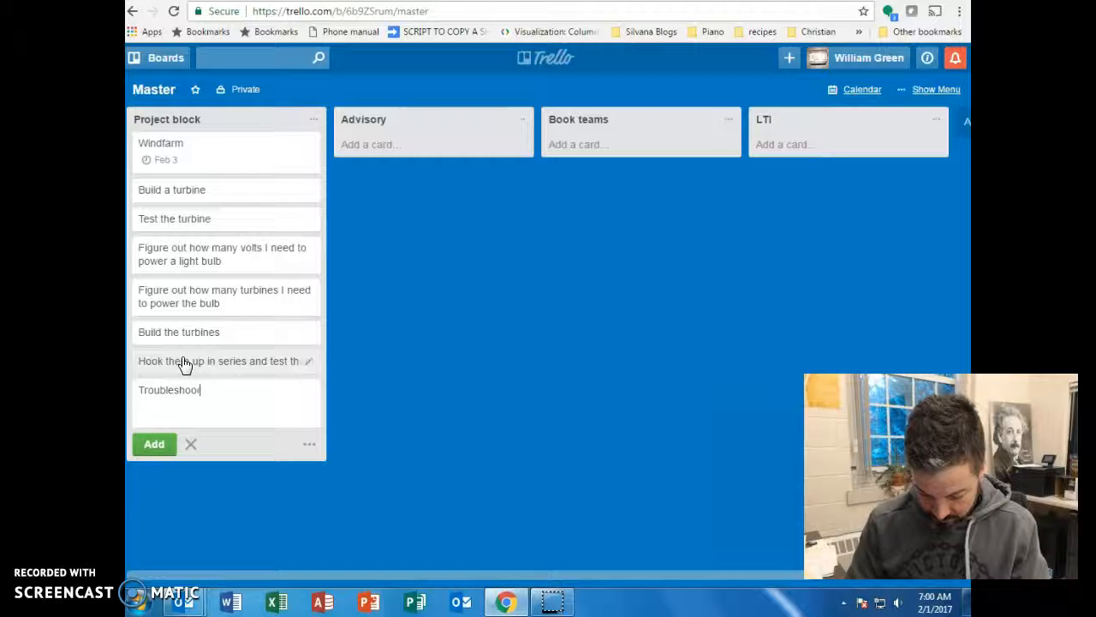
text(t, if necessary)
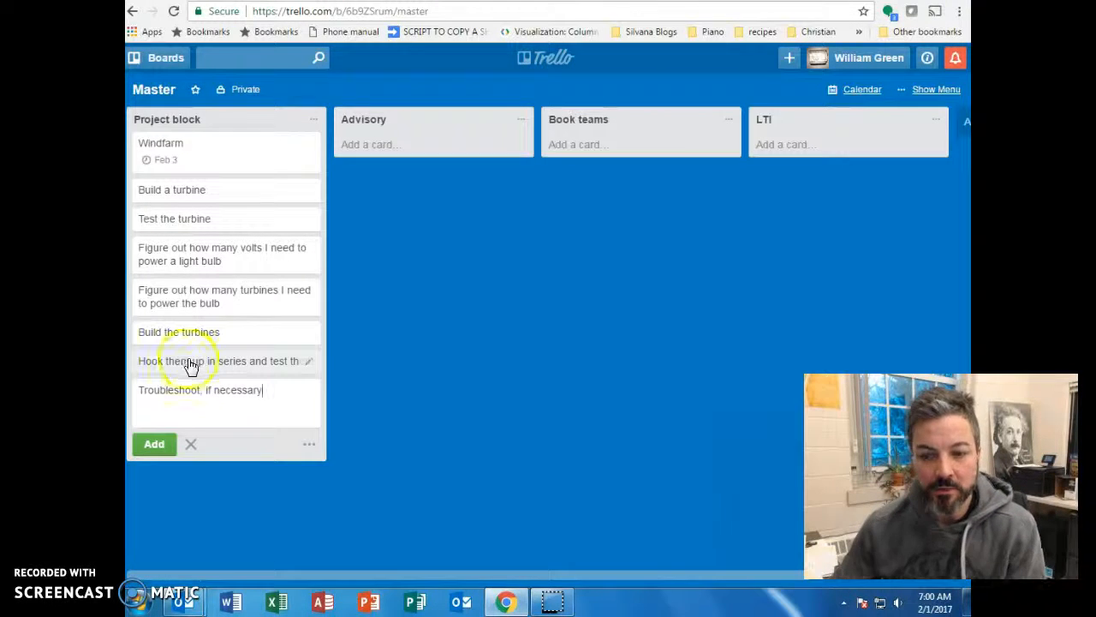
click(154, 445)
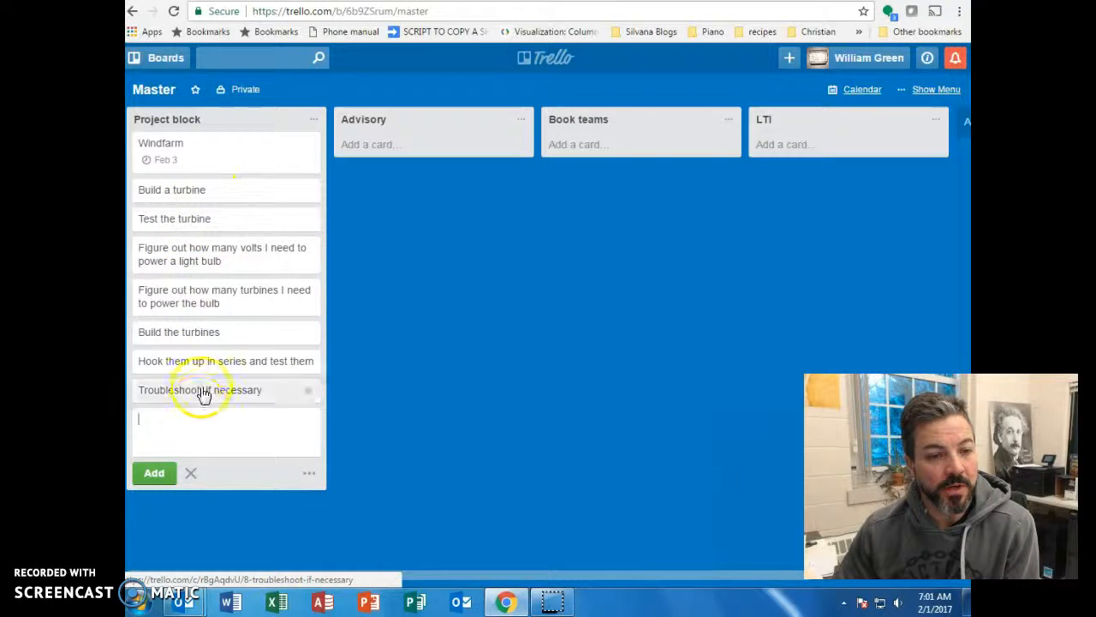
- Give the "Build a turbine" card a due date of today at 12:00 PM
click(229, 190)
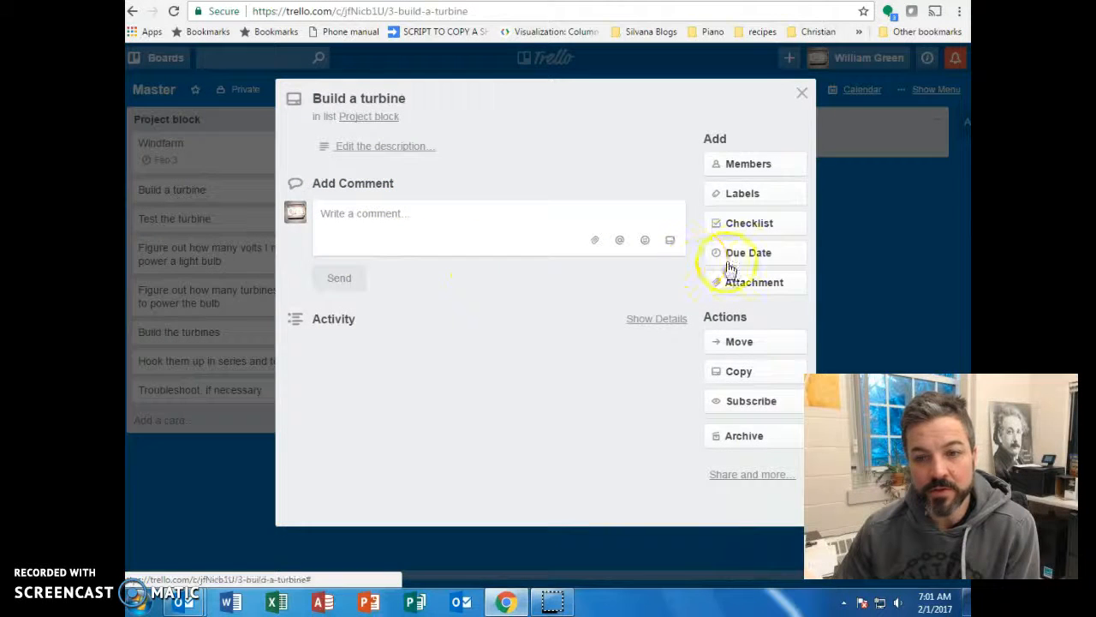
click(733, 255)
click(896, 233)
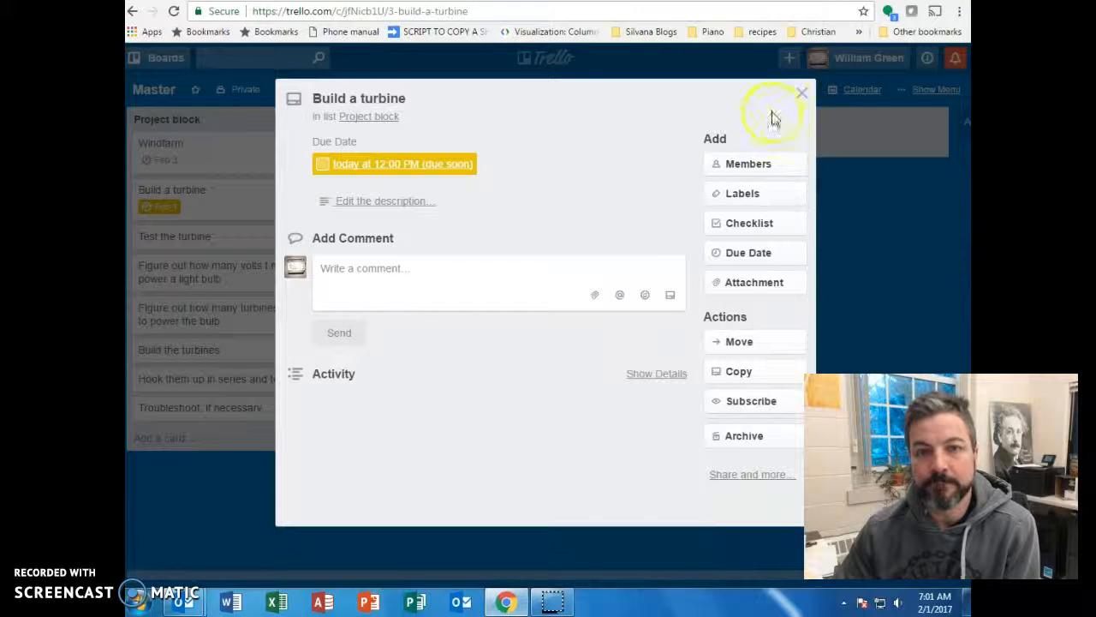
- Give the "Test the turbine" card a due date of today, February 1, at 12:00 PM
click(803, 95)
click(233, 236)
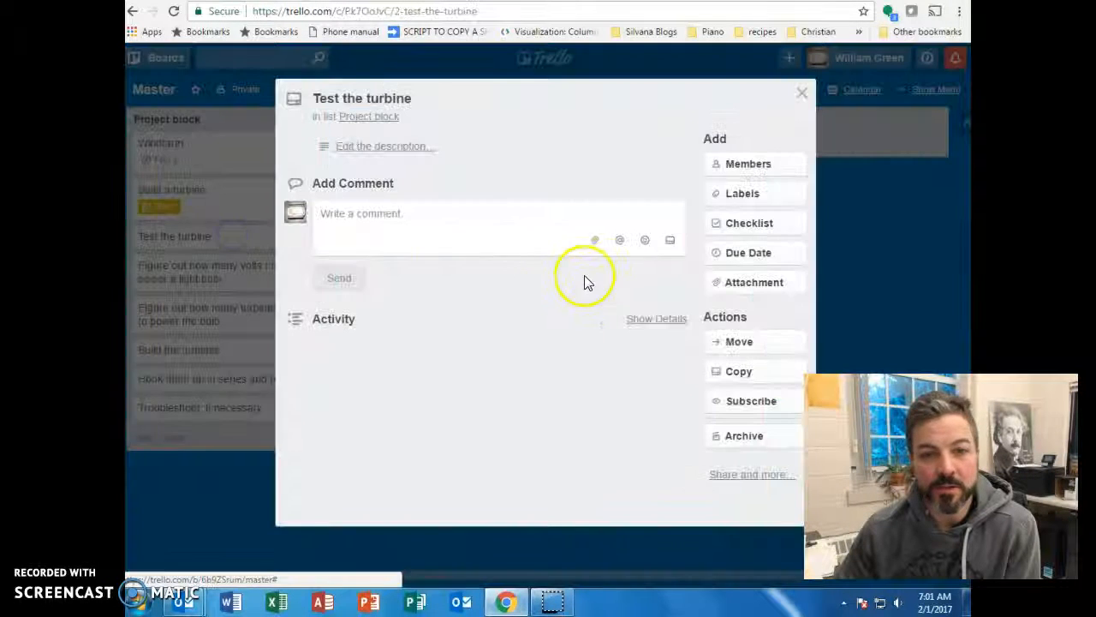
click(740, 256)
click(806, 368)
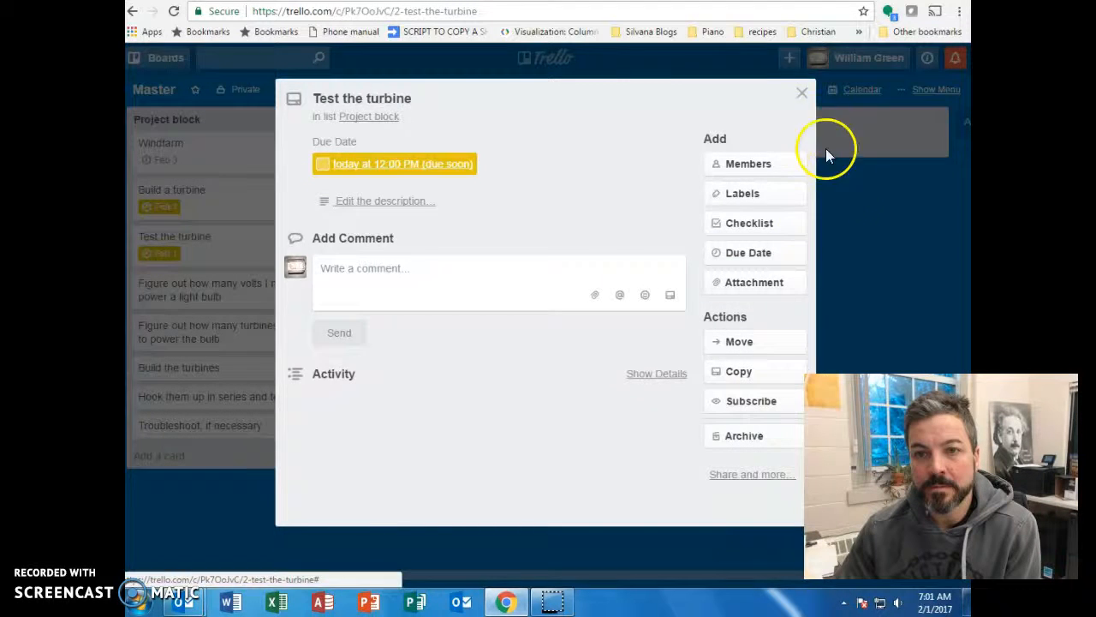
click(801, 93)
- Set a due date of February 1 at 12:00 PM on the "Figure out how many volts I need to power a light bulb" card
click(172, 292)
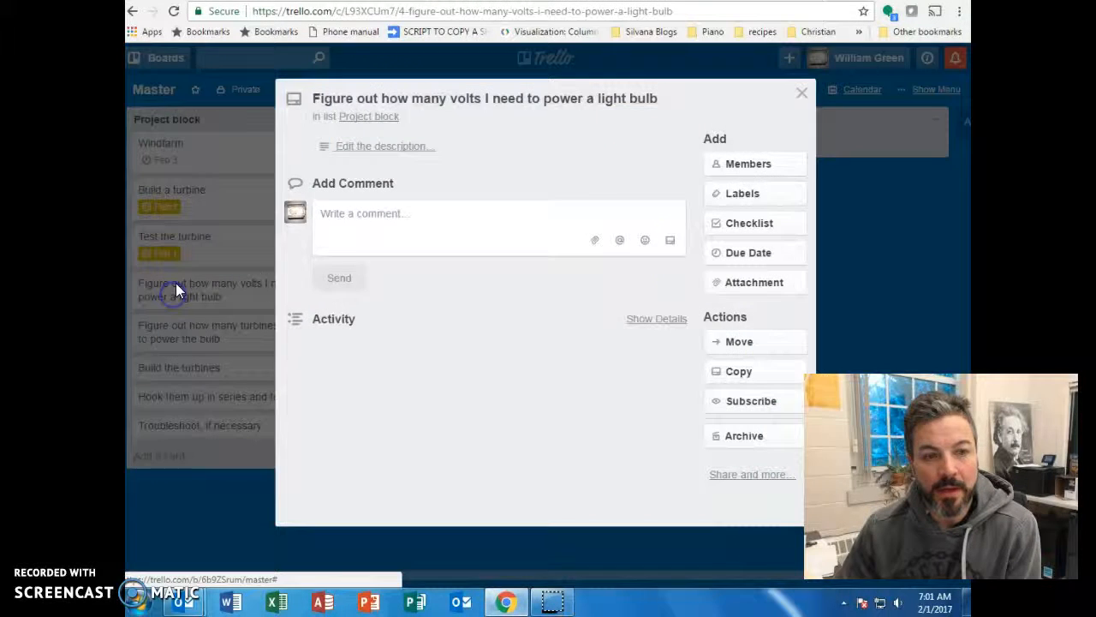
click(762, 256)
click(820, 364)
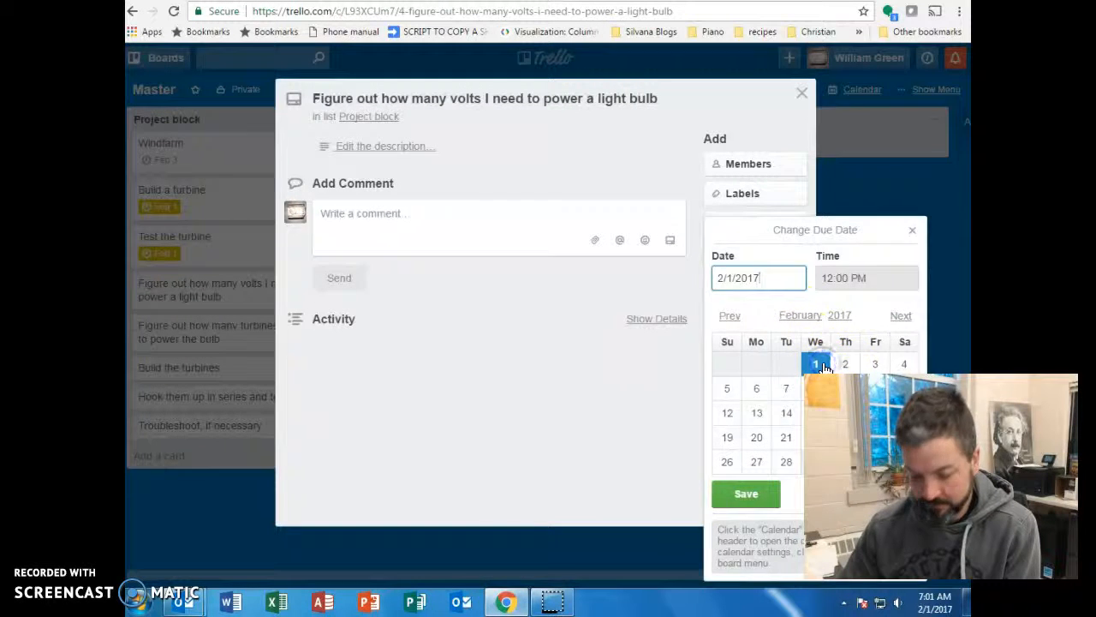
key(Return)
click(802, 94)
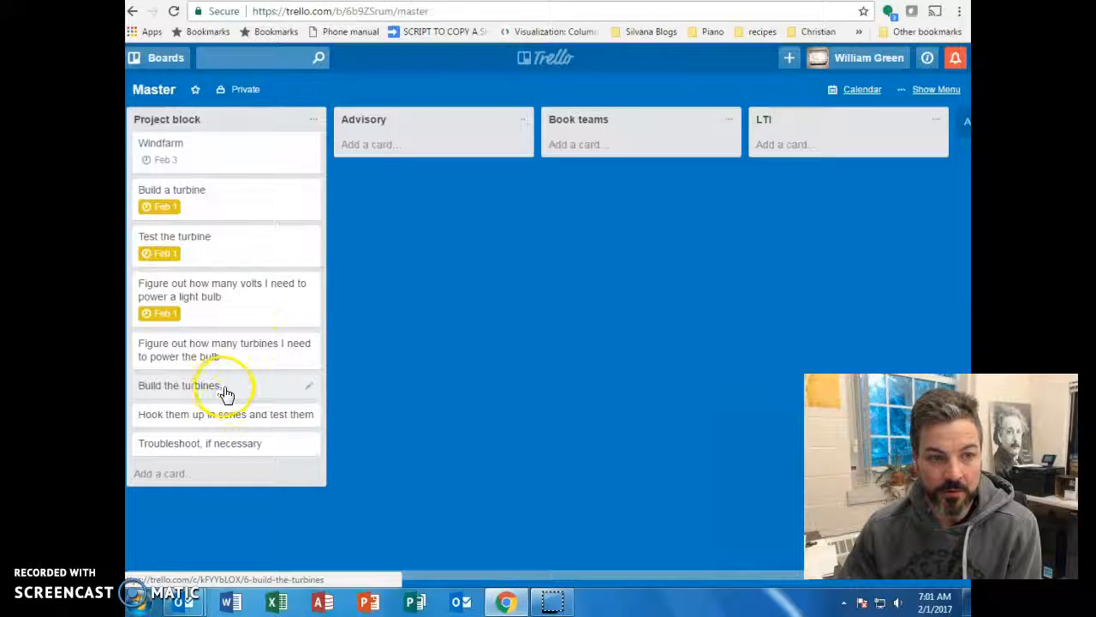
- Set a due date of February 6 at 12:00 PM on the "Figure out how many turbines I need to power the bulb" card
click(229, 360)
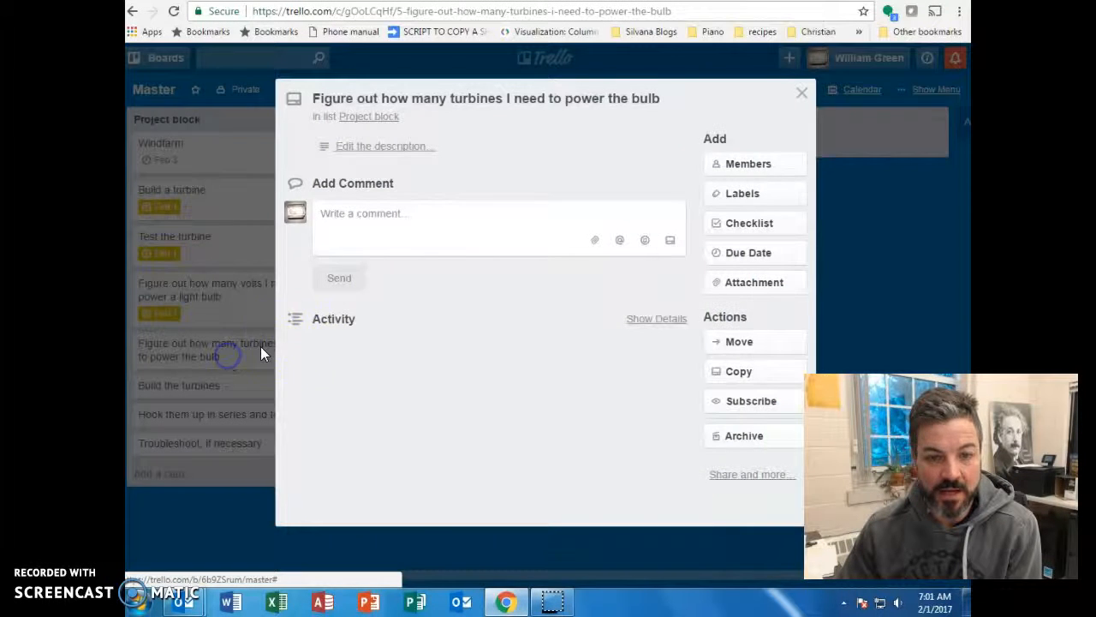
click(769, 253)
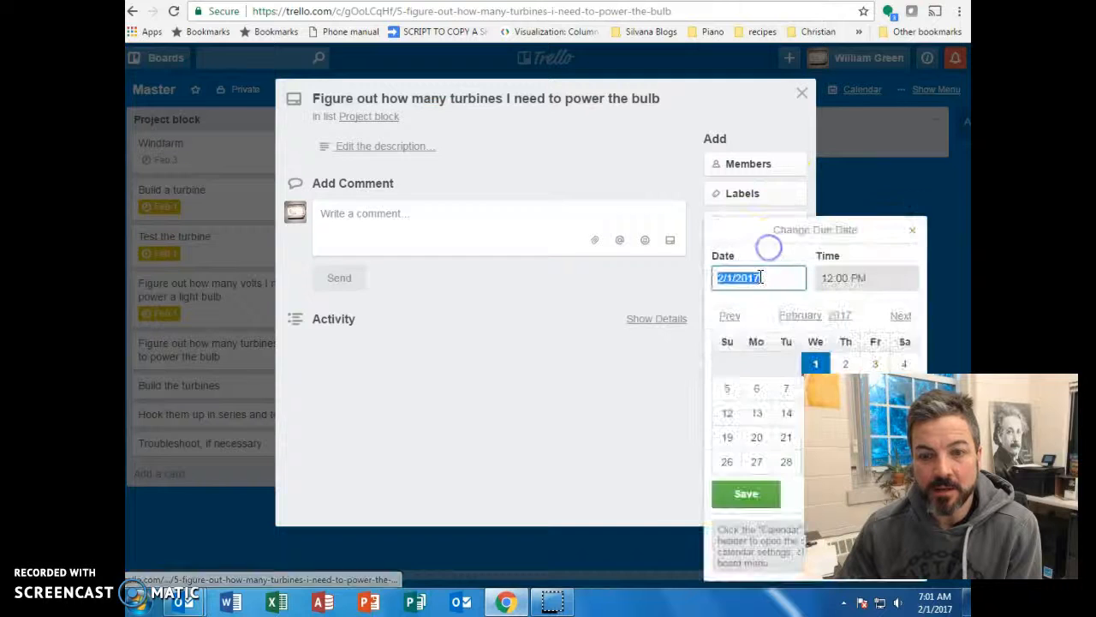
click(757, 389)
click(891, 278)
key(Return)
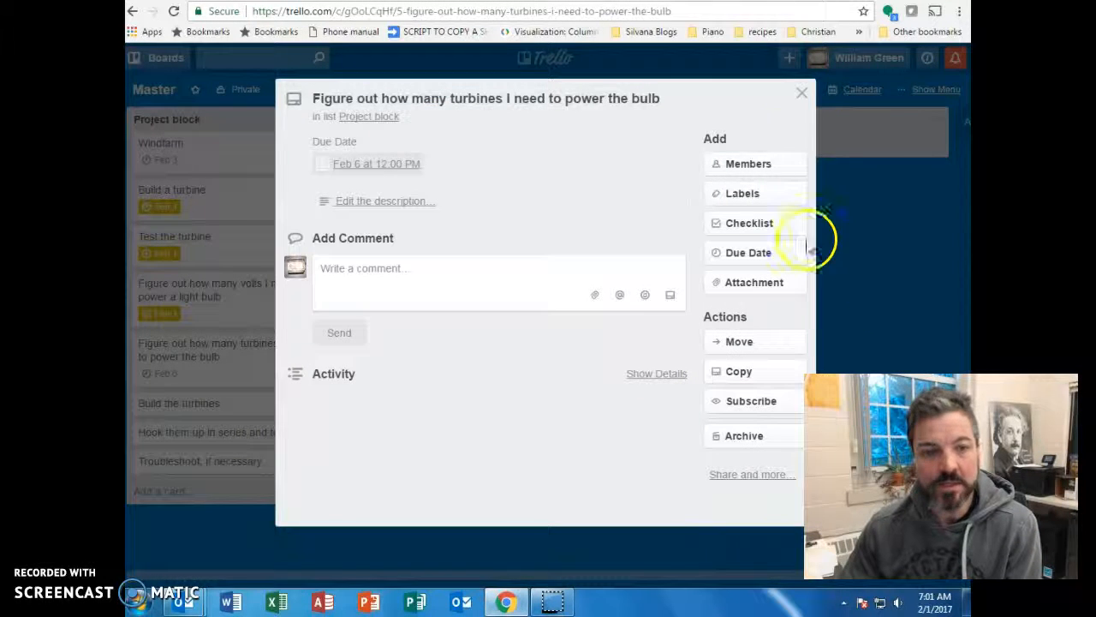
click(802, 92)
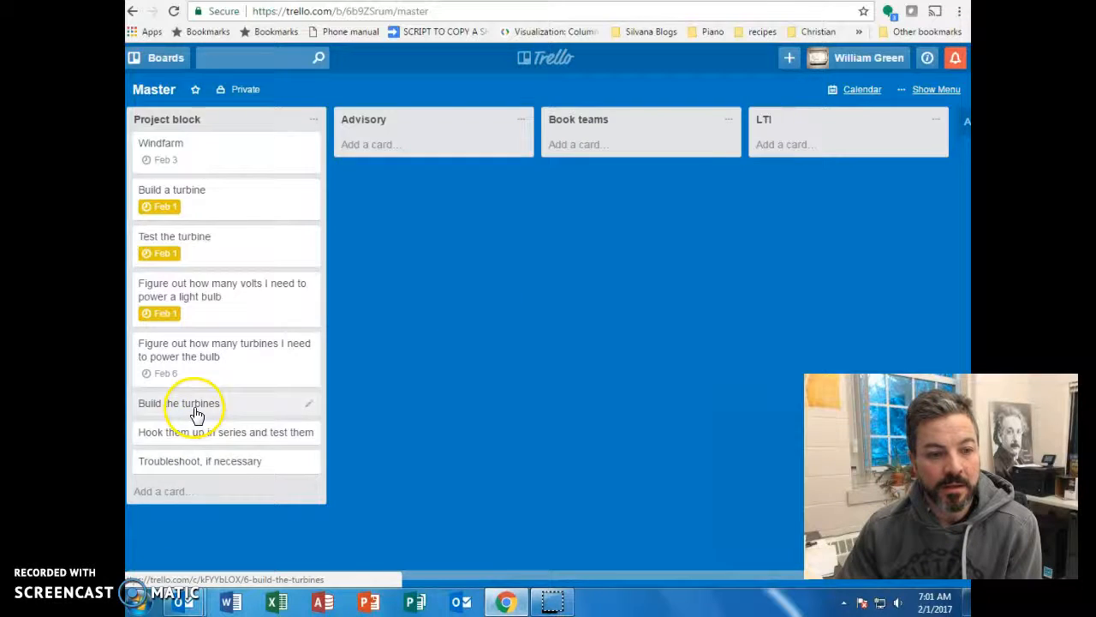
- Give the "Build the turbines" card a due date of February 8 at 12:00 PM
click(196, 415)
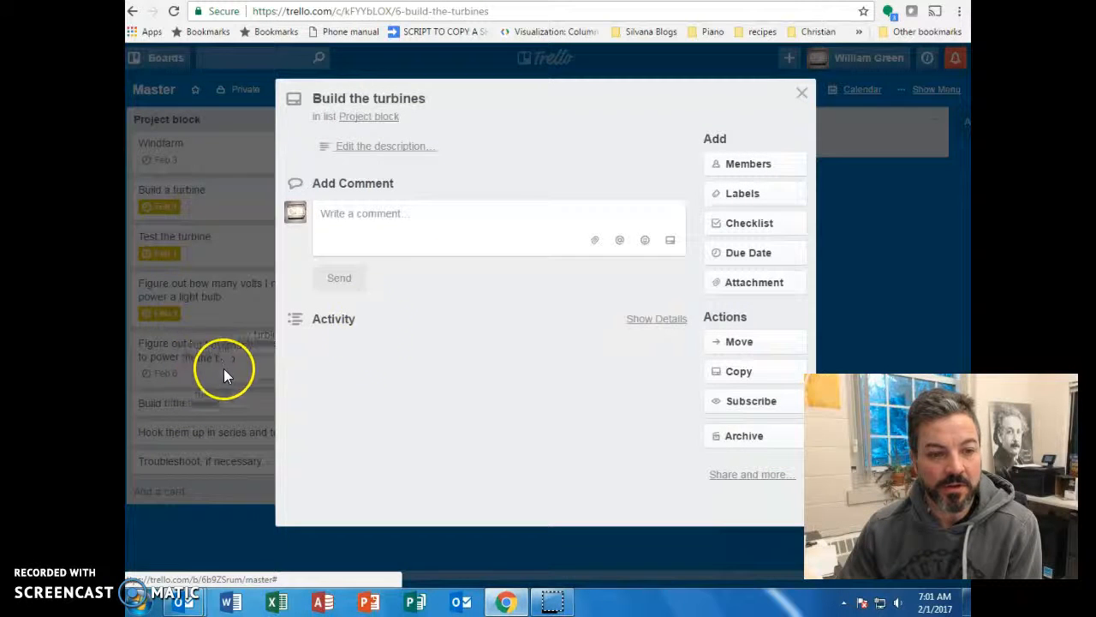
click(738, 254)
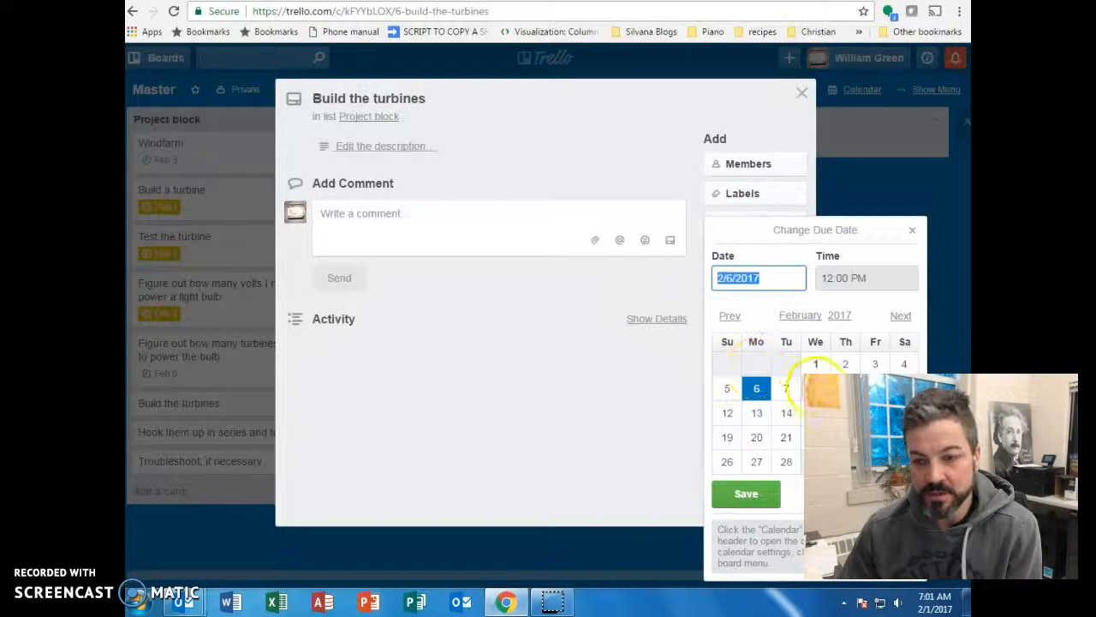
click(816, 388)
click(746, 493)
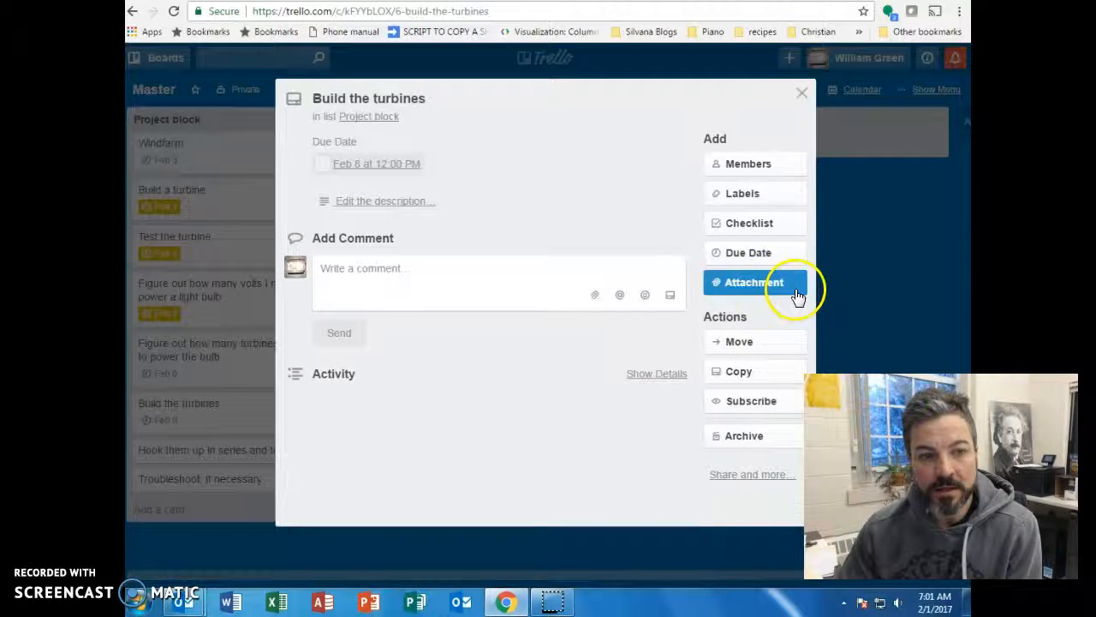
click(801, 94)
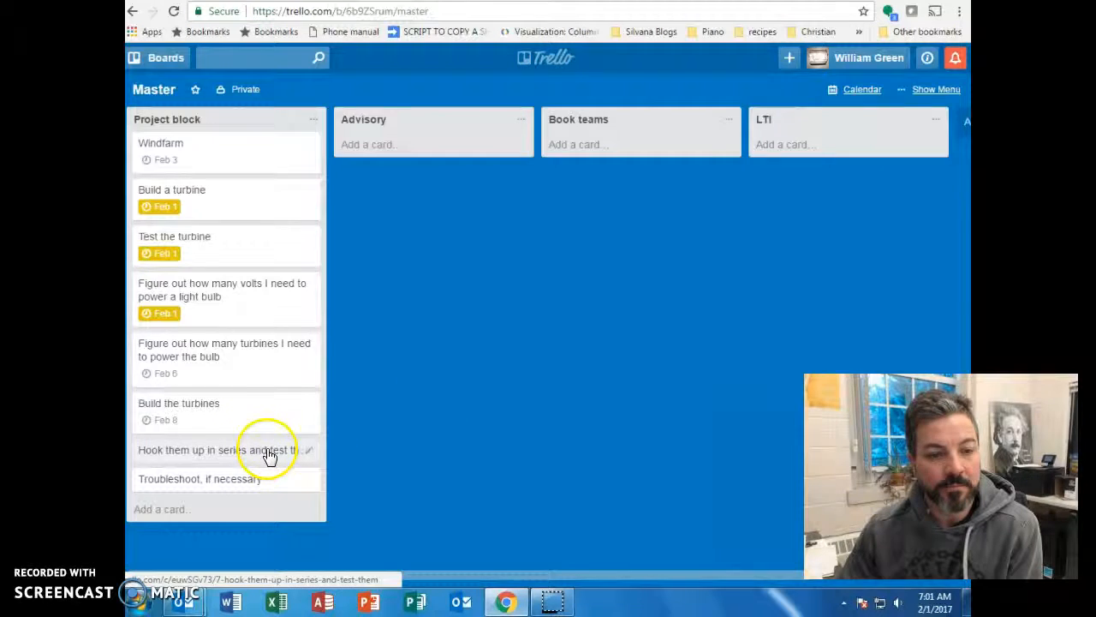
click(269, 454)
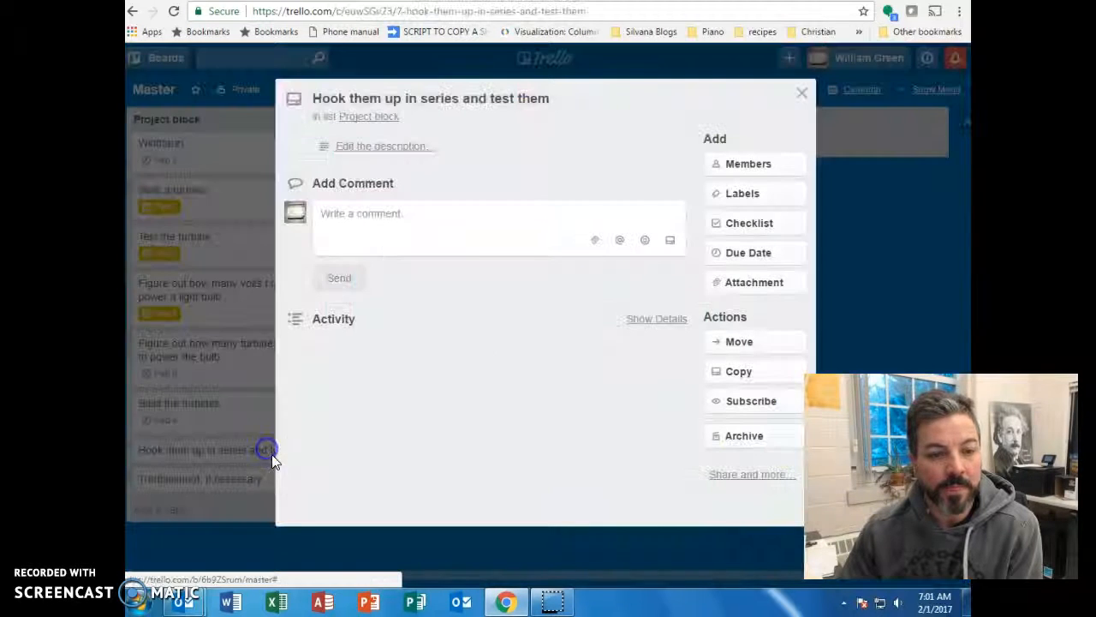
click(740, 257)
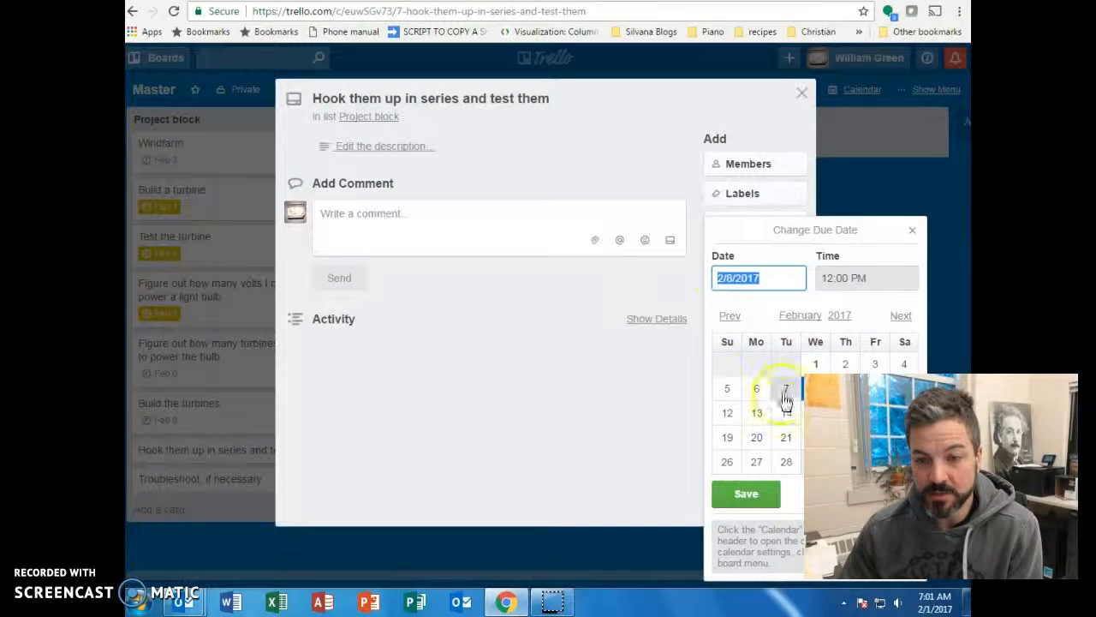
click(812, 231)
double_click(813, 233)
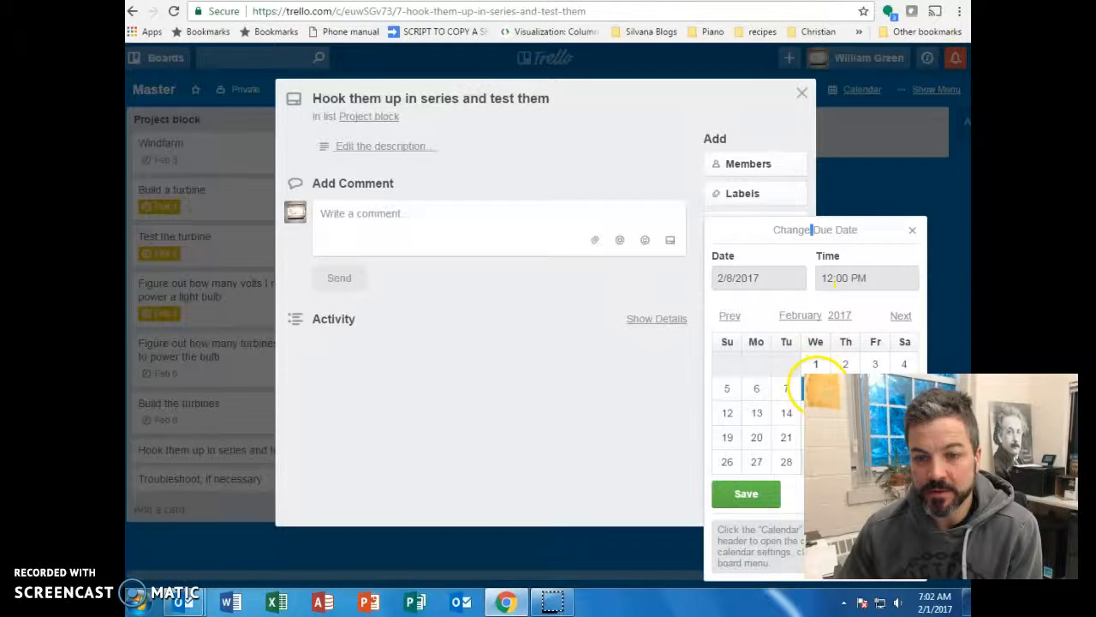
click(757, 412)
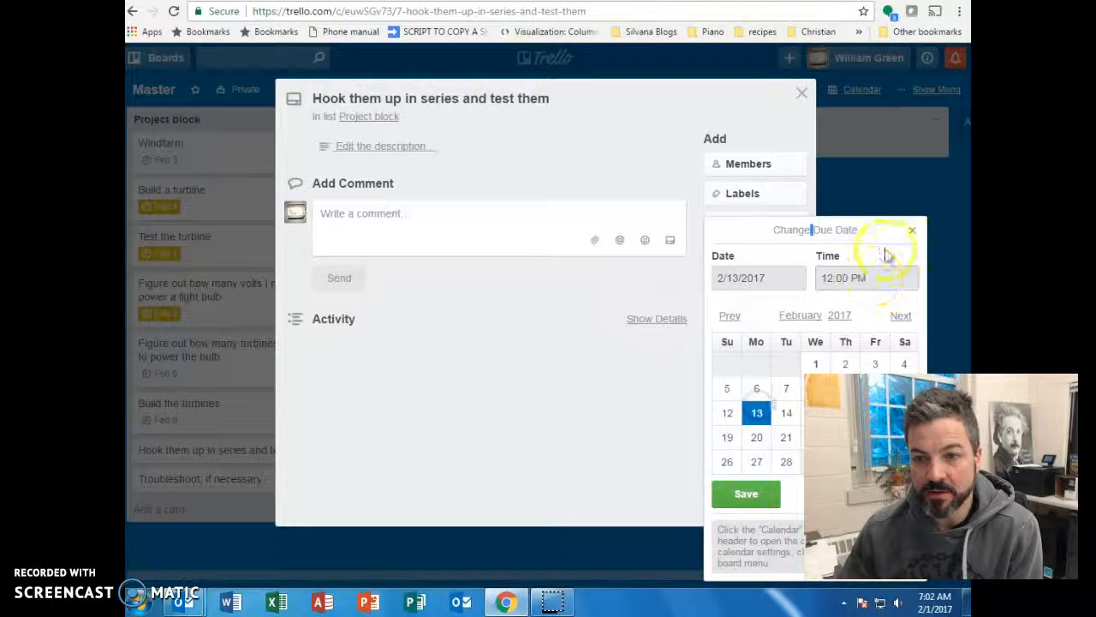
click(908, 234)
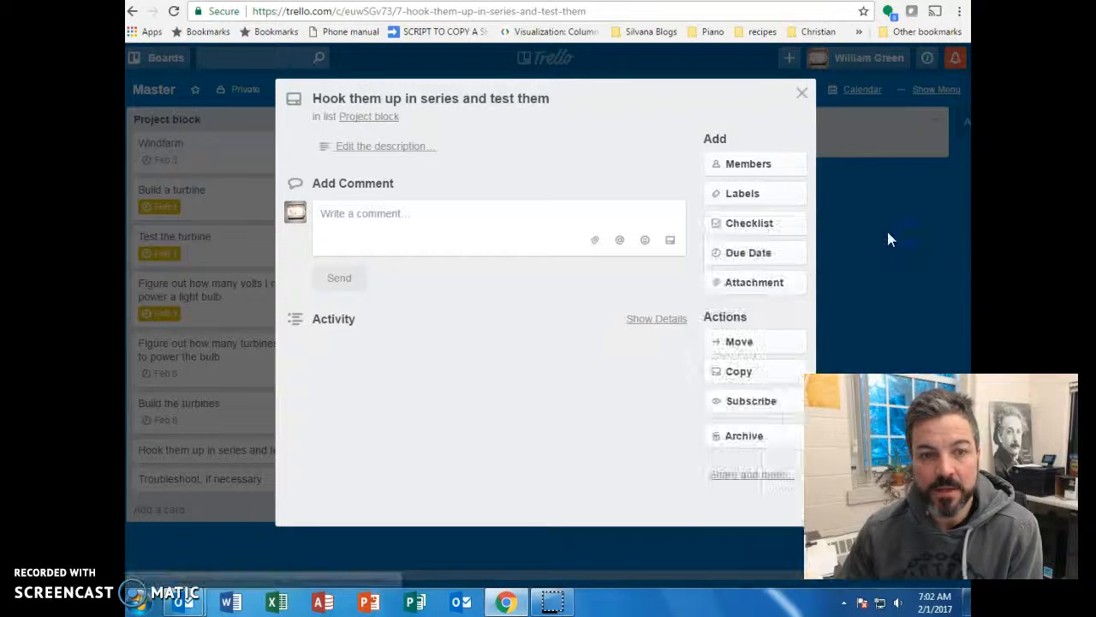
click(803, 94)
- Give the "Hook them up in series and test them" card a due date of February 13 at 12:00 PM
click(272, 450)
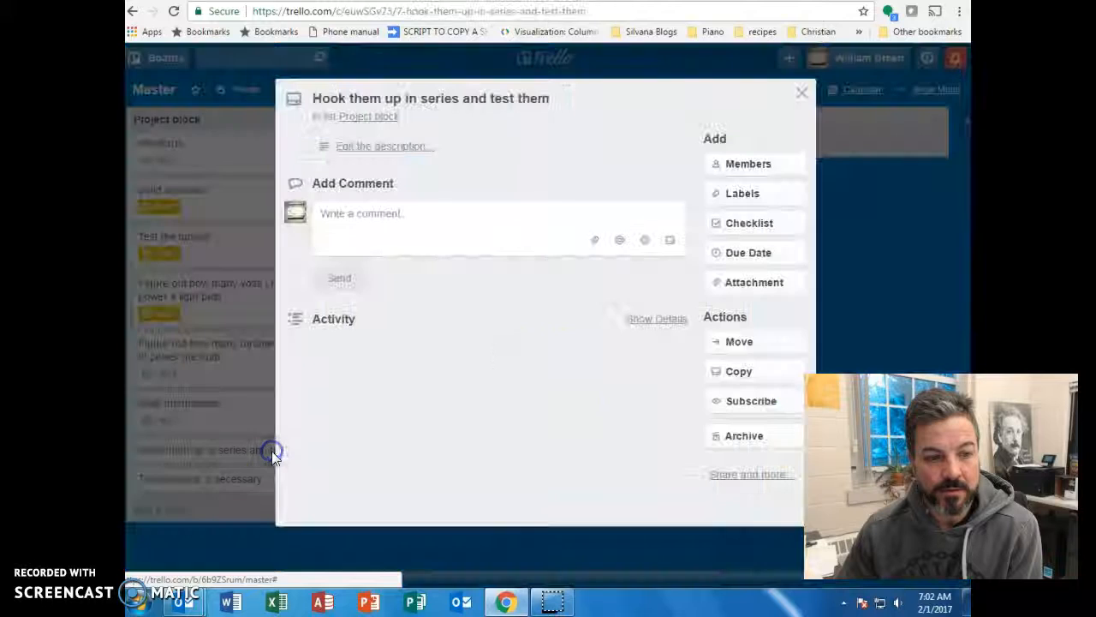
click(746, 253)
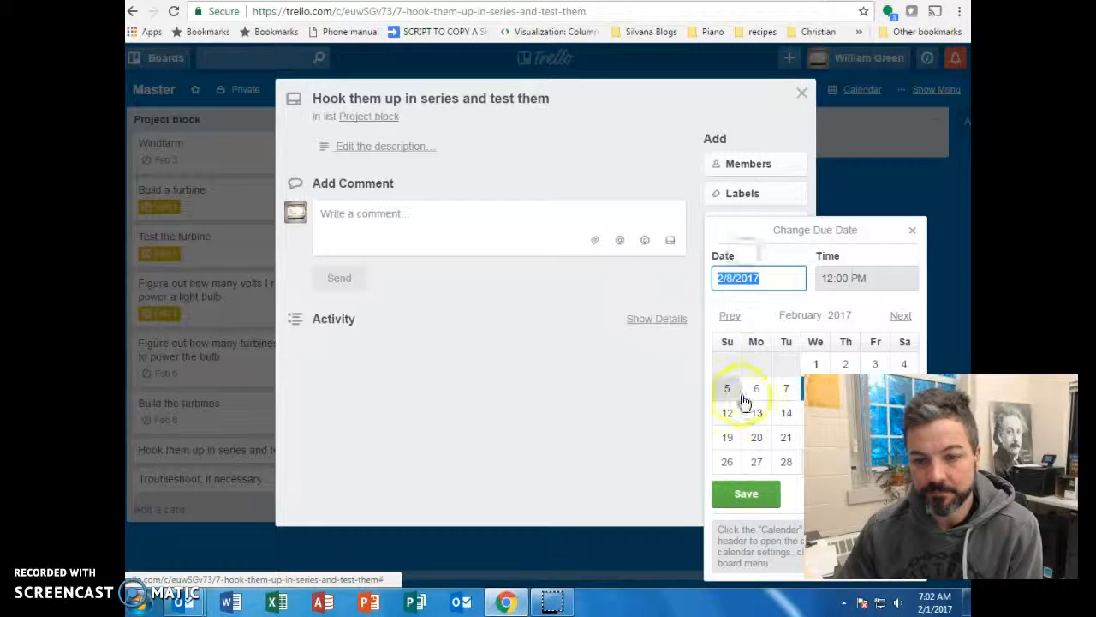
click(757, 412)
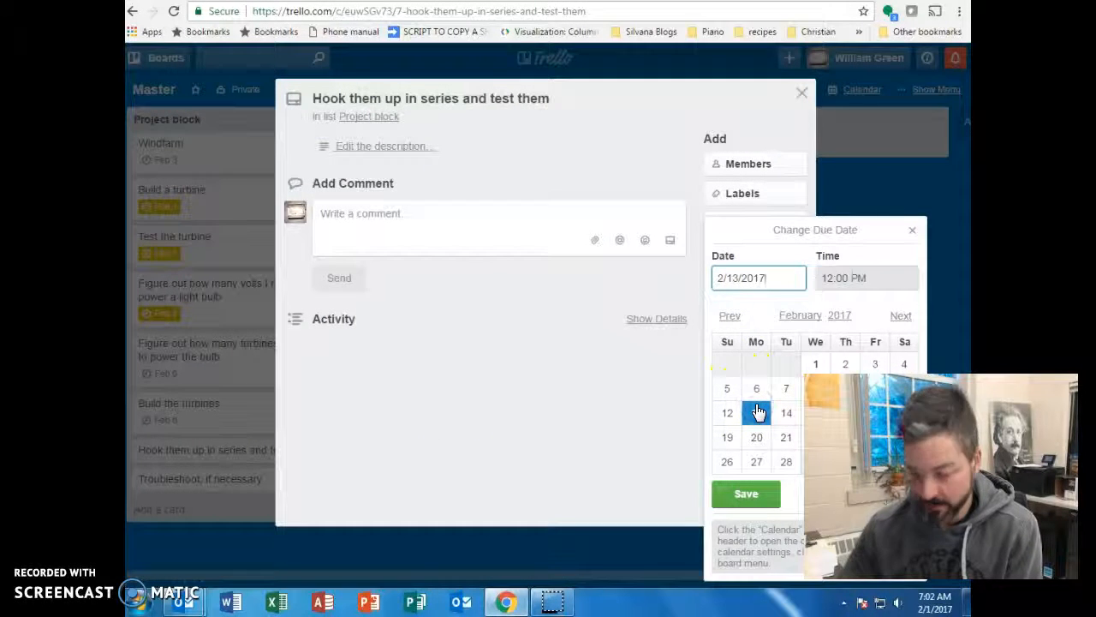
key(Return)
click(801, 95)
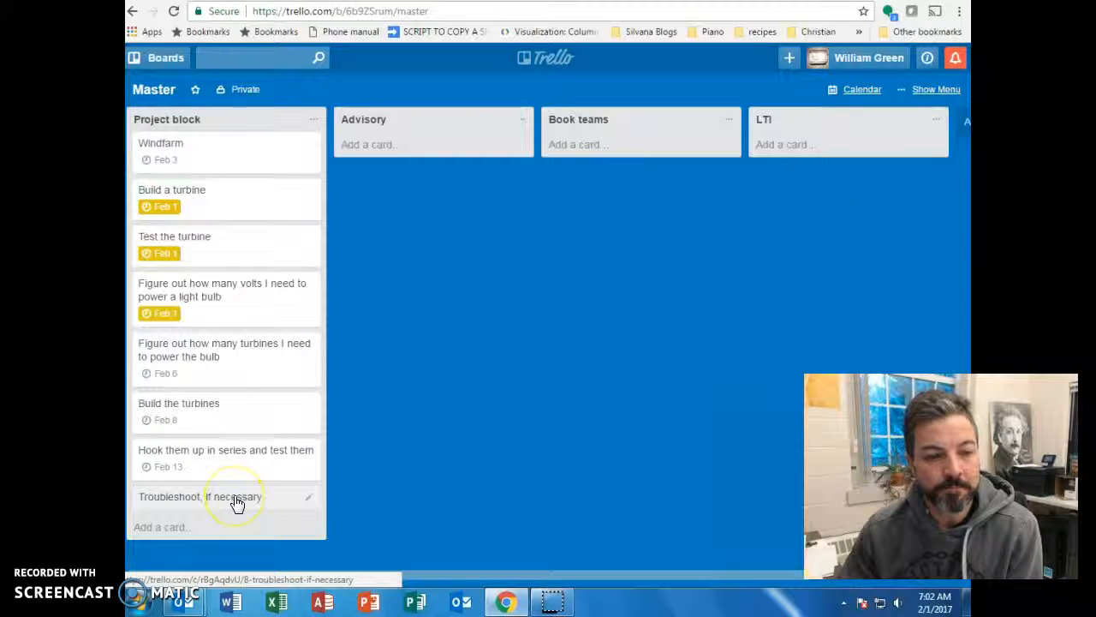
- Change the due date of the Windfarm card to February 13 at 12:00 PM
click(218, 505)
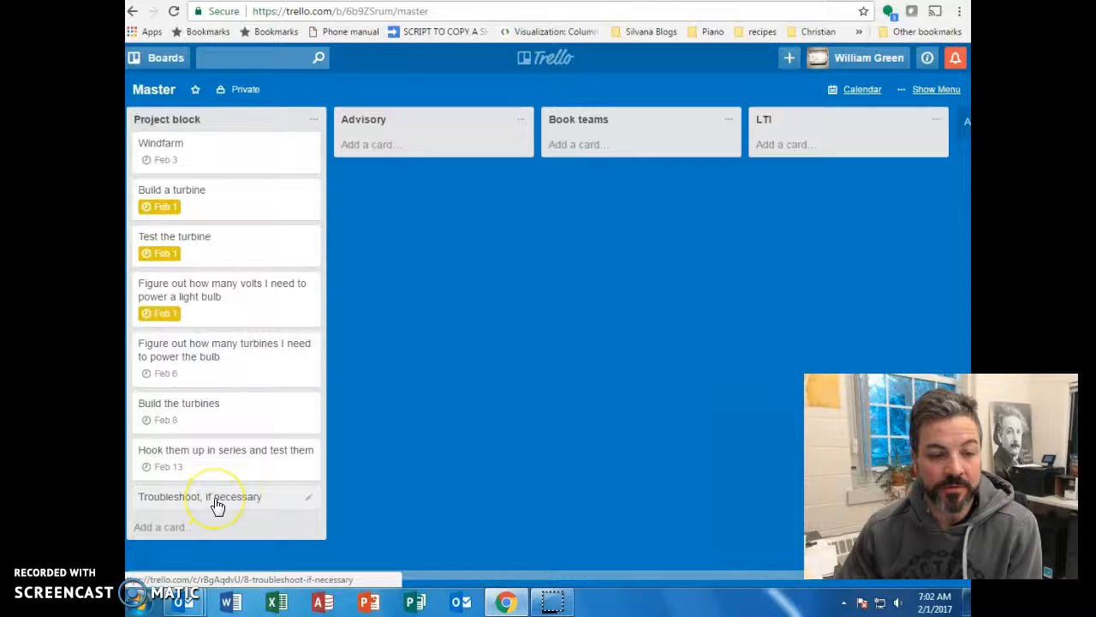
click(218, 160)
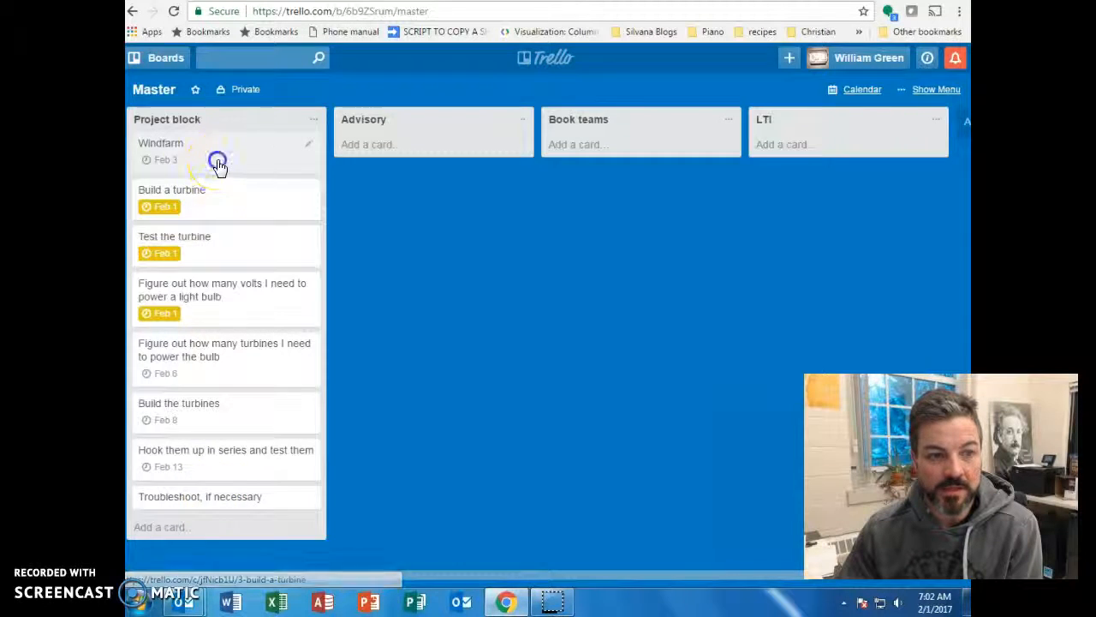
click(396, 164)
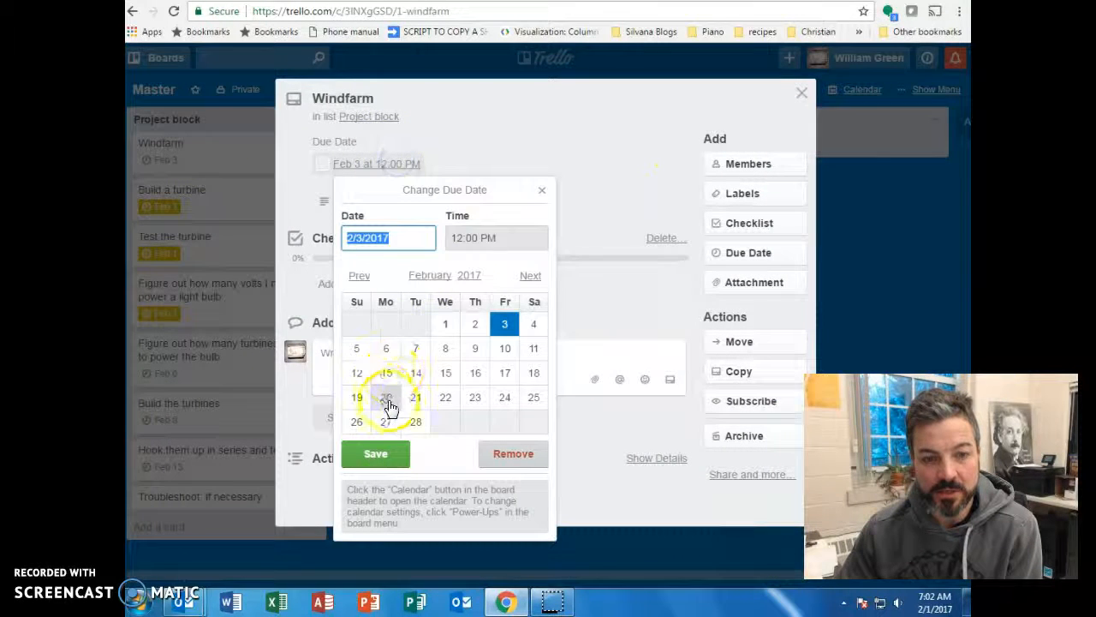
click(387, 374)
click(385, 453)
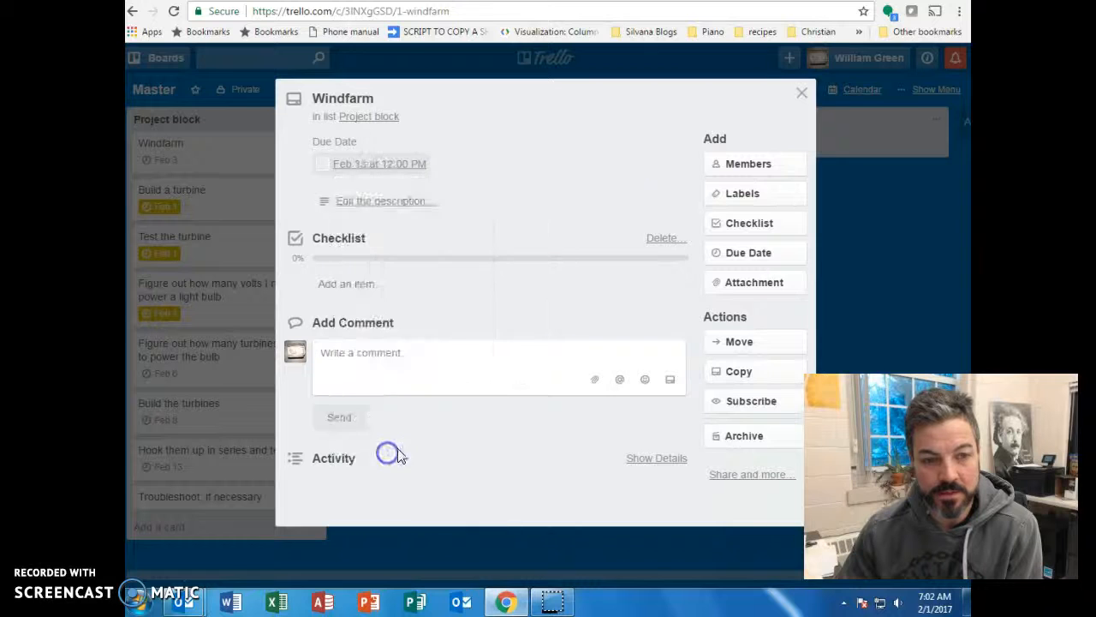
click(800, 99)
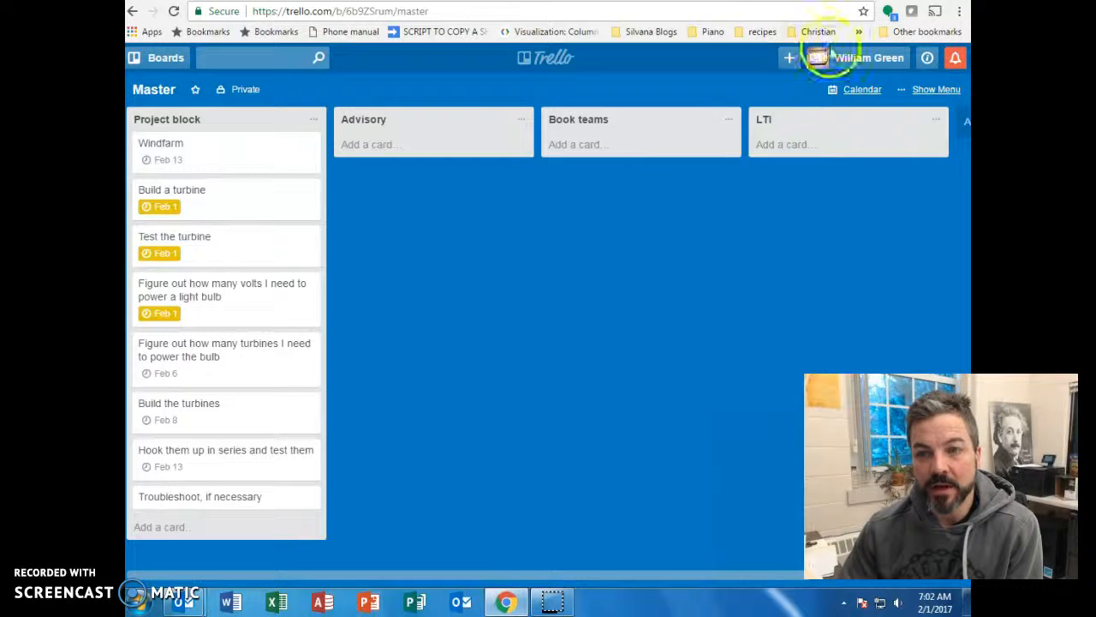
- Review the February 2017 cards in the board's calendar view and return to the board's lists
click(863, 90)
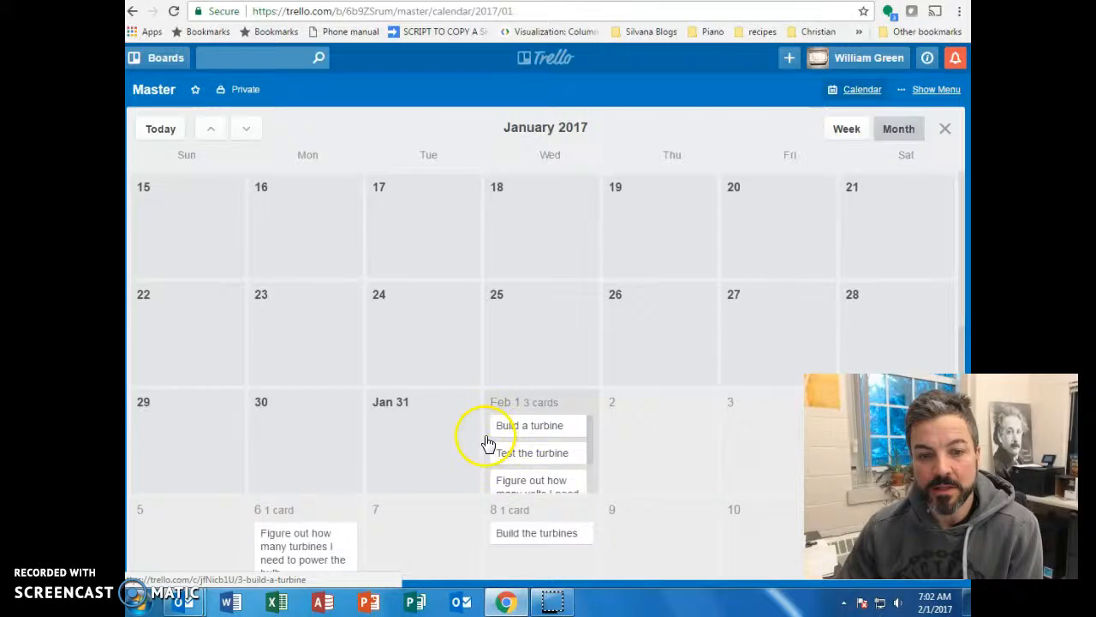
scroll(541, 422, down, 2)
scroll(543, 349, up, 2)
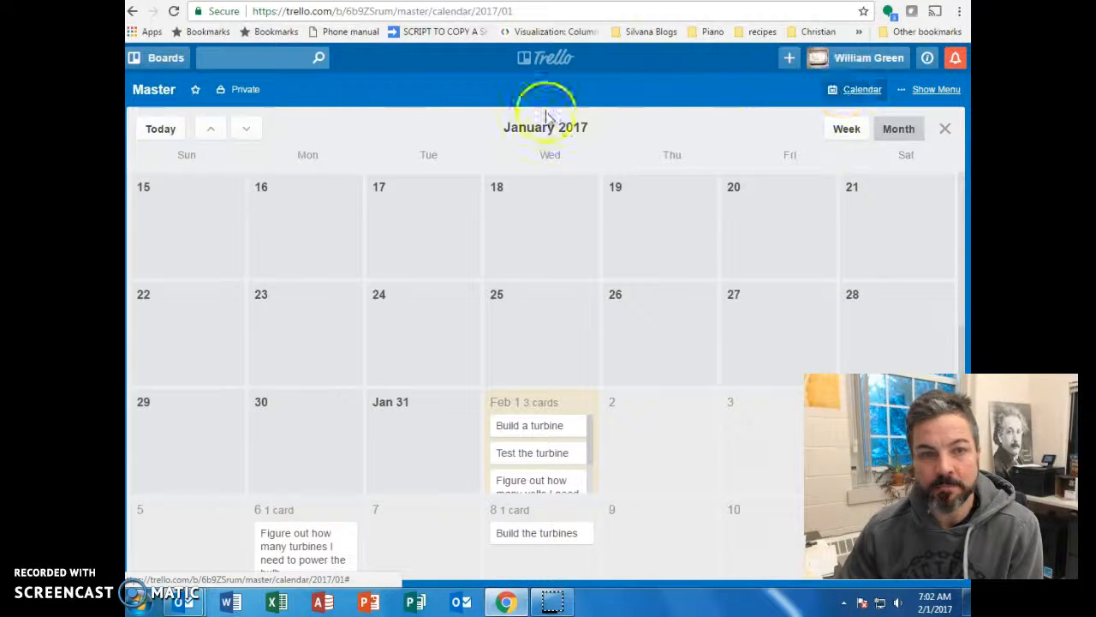
scroll(492, 379, down, 3)
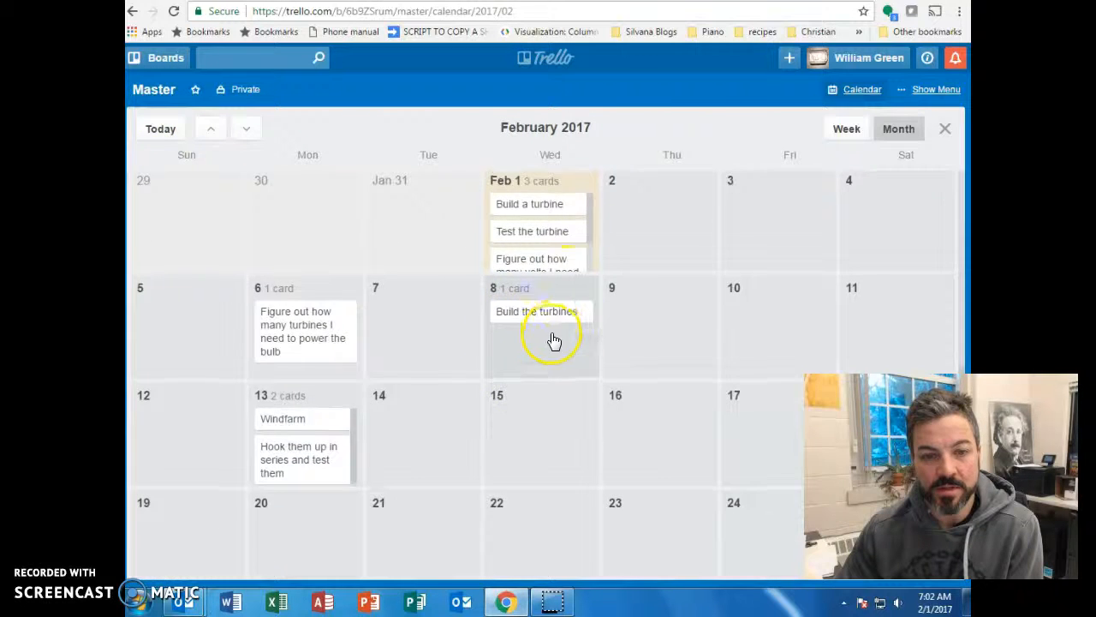
click(135, 12)
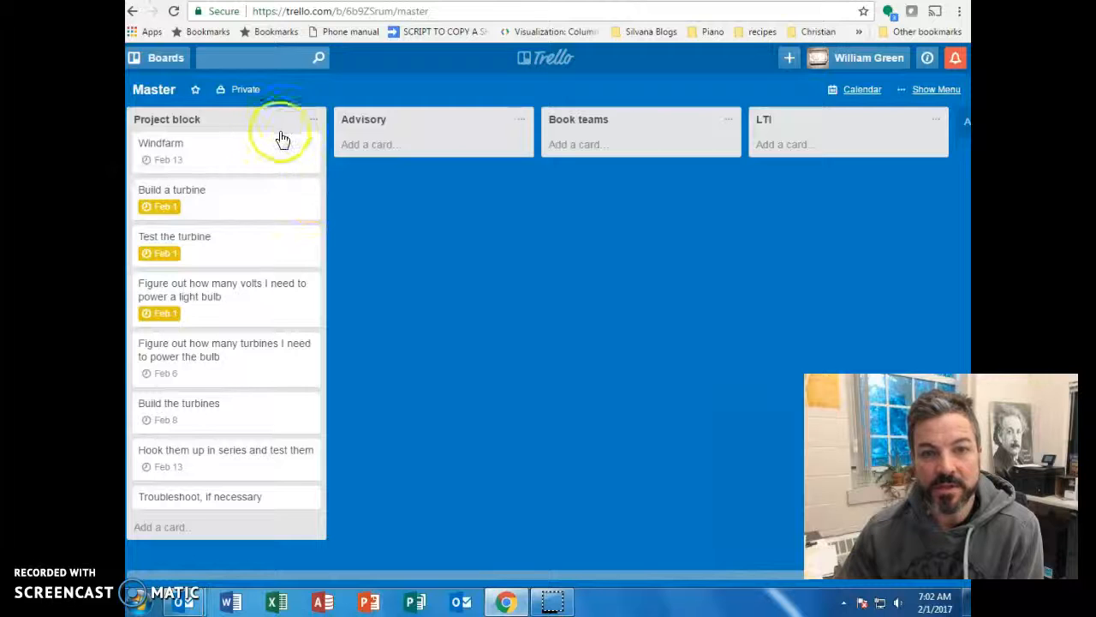
click(955, 92)
click(575, 240)
click(957, 89)
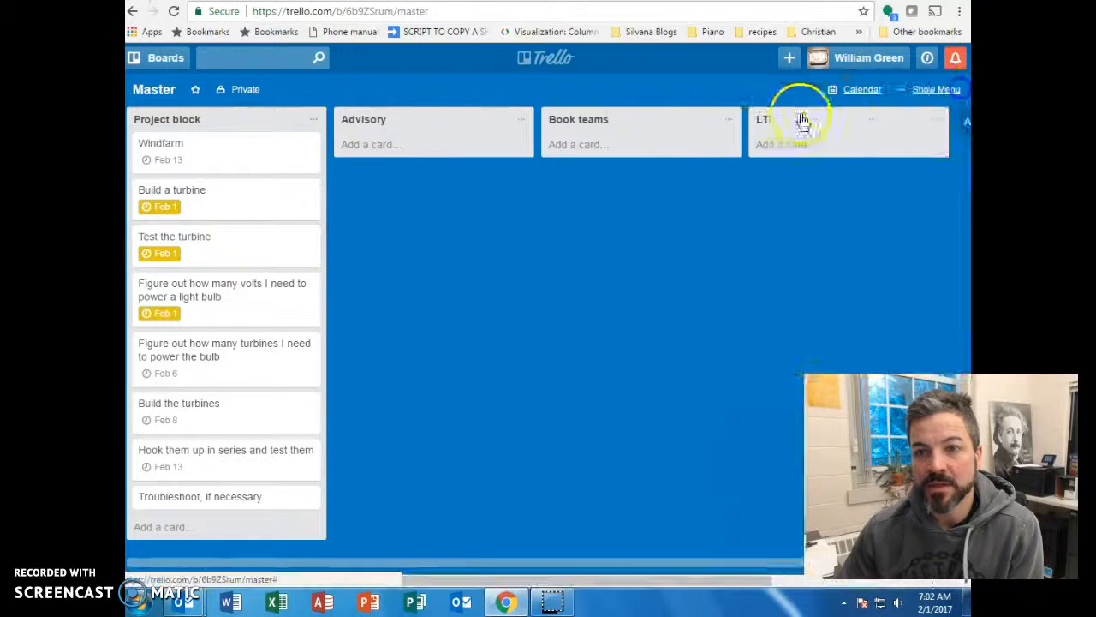
click(932, 92)
click(601, 312)
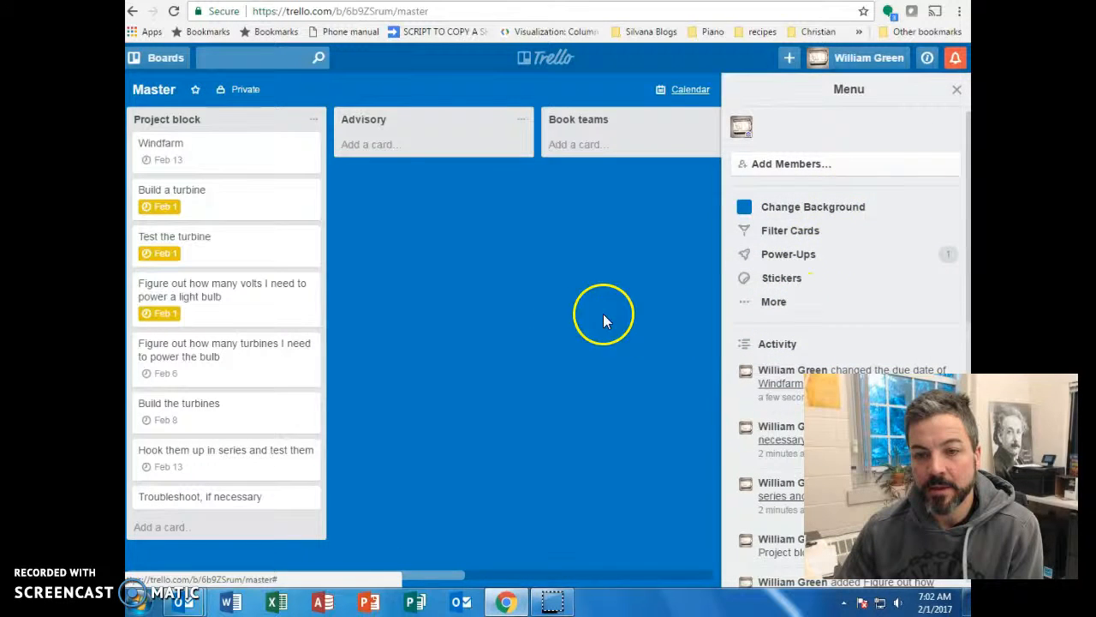
click(957, 89)
- Check the due date set on the Windfarm card and return to the board's lists
click(245, 151)
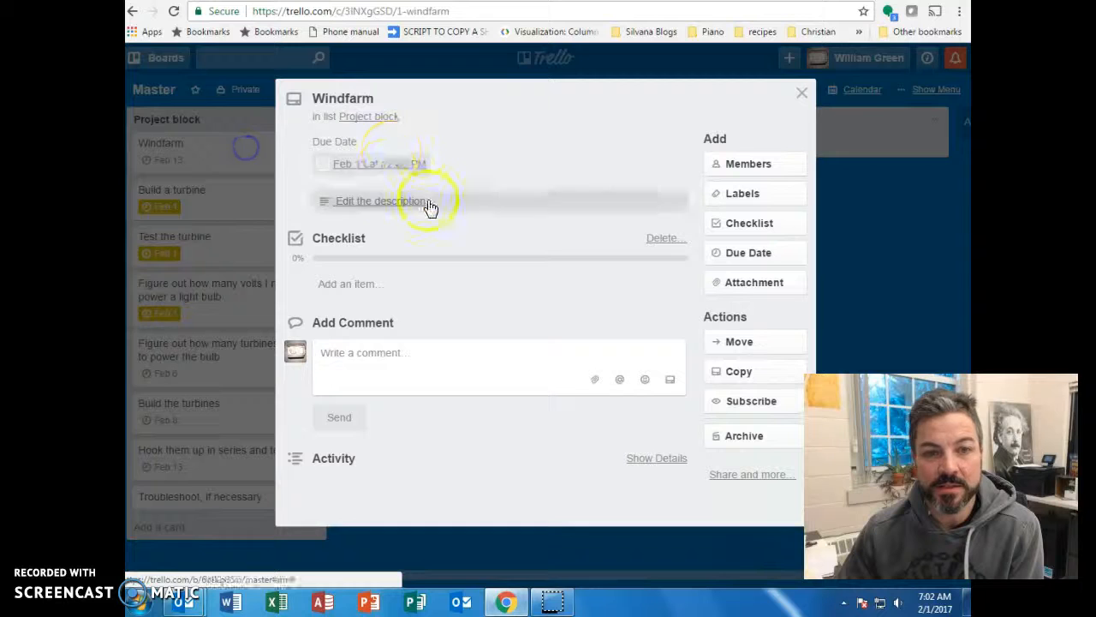
click(388, 166)
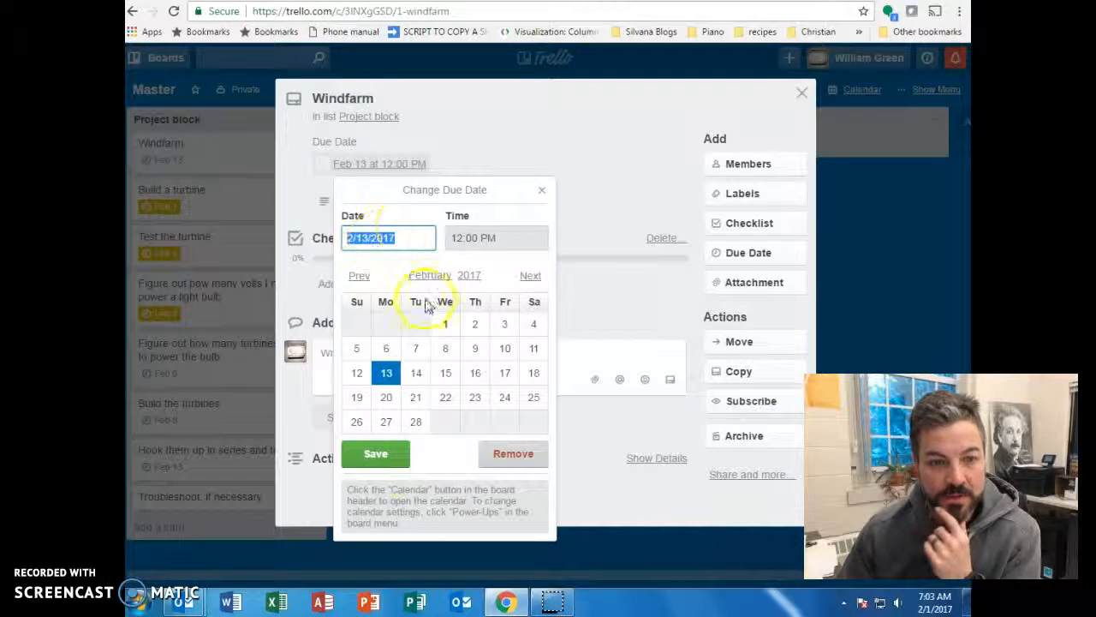
click(542, 189)
click(801, 93)
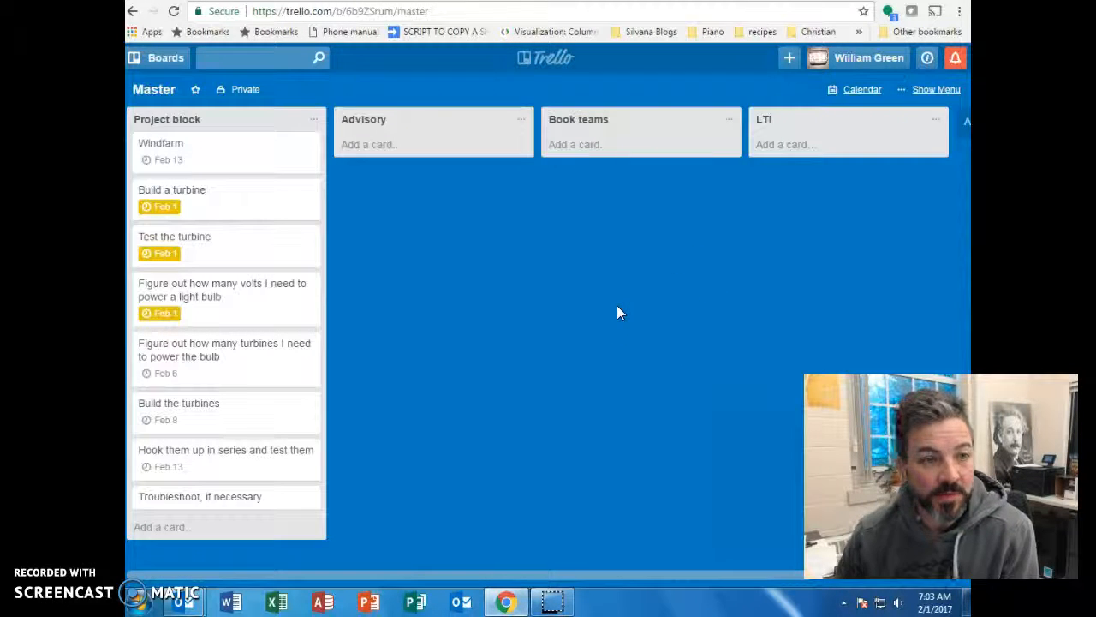
- Add the cards "iSearch" and "T2 PRP" to the Advisory list
click(388, 146)
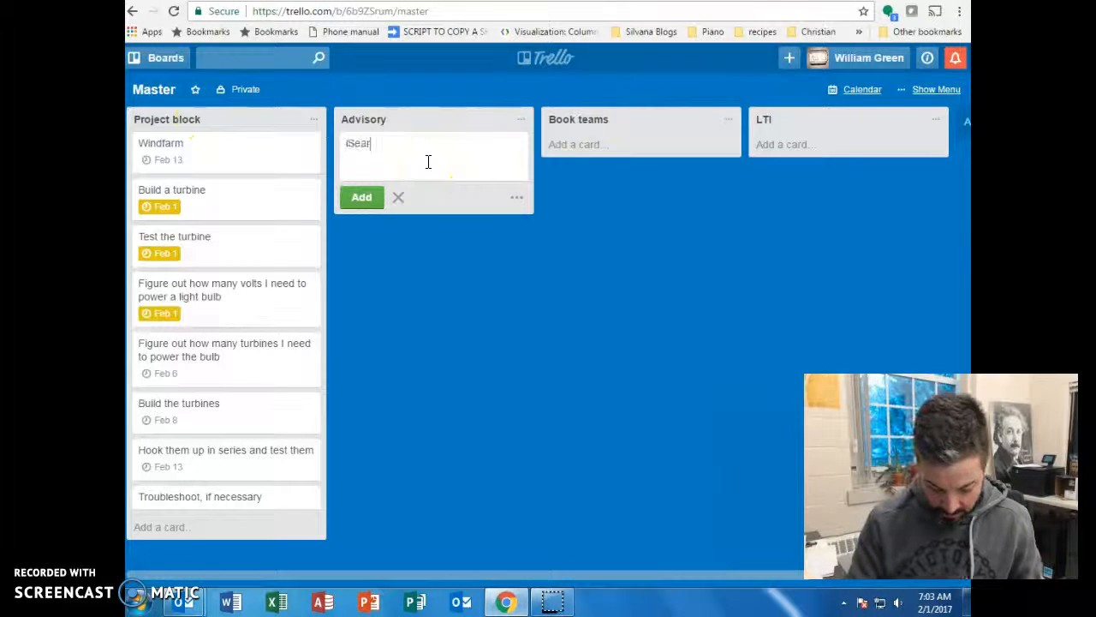
click(361, 197)
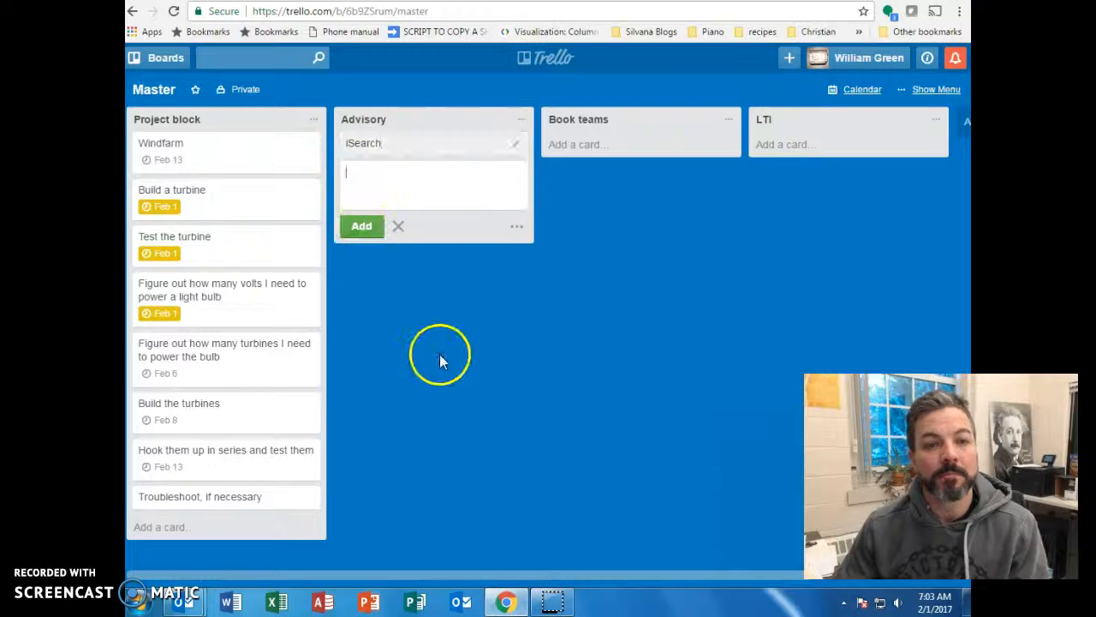
click(377, 183)
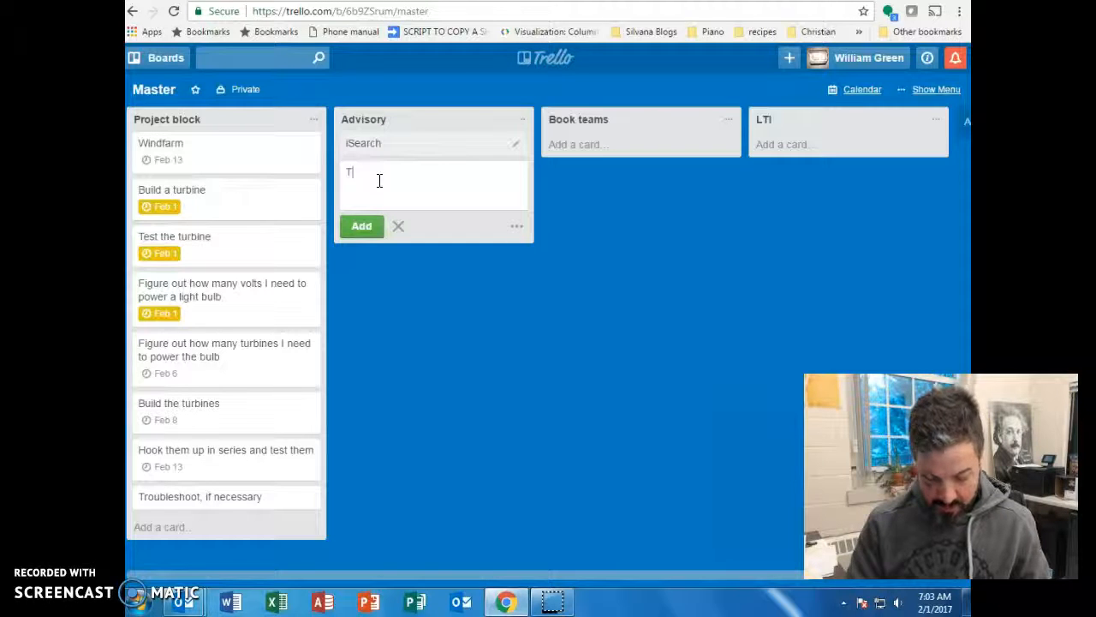
click(361, 227)
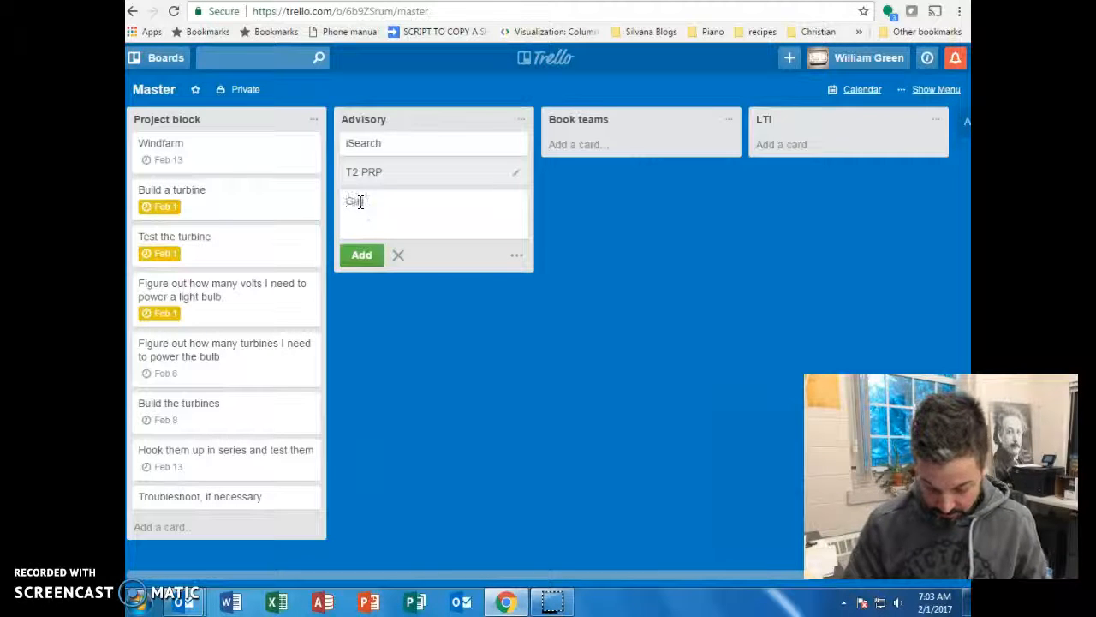
- Add a "Gallery Night Tri-fold layout" card to the Advisory list below "T2 PRP"
text(Gallery Night)
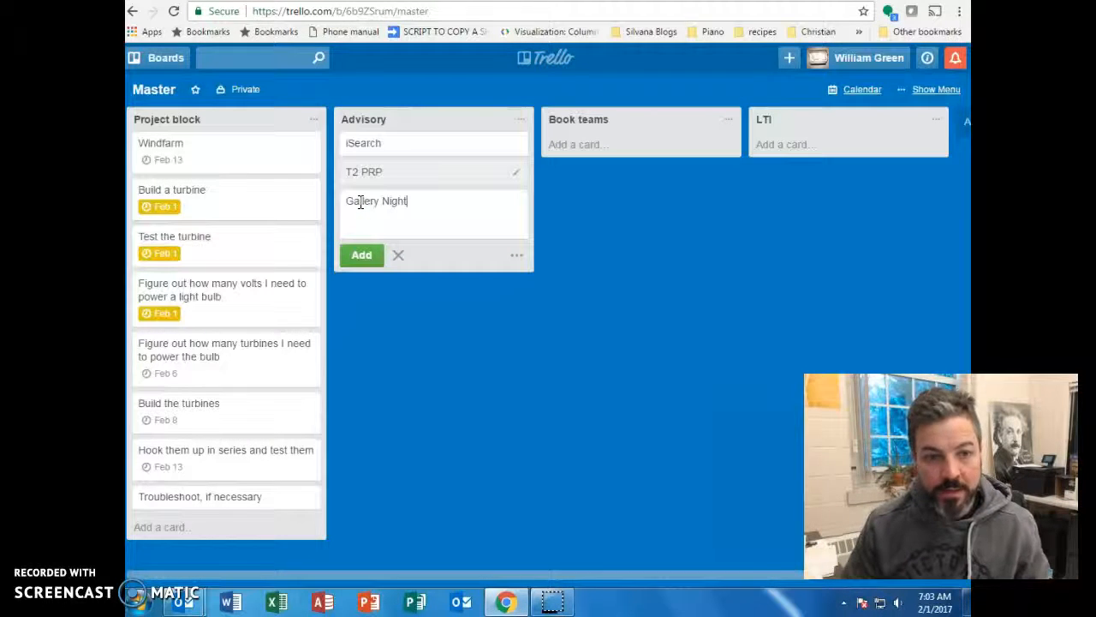
text( Tri-fold layout)
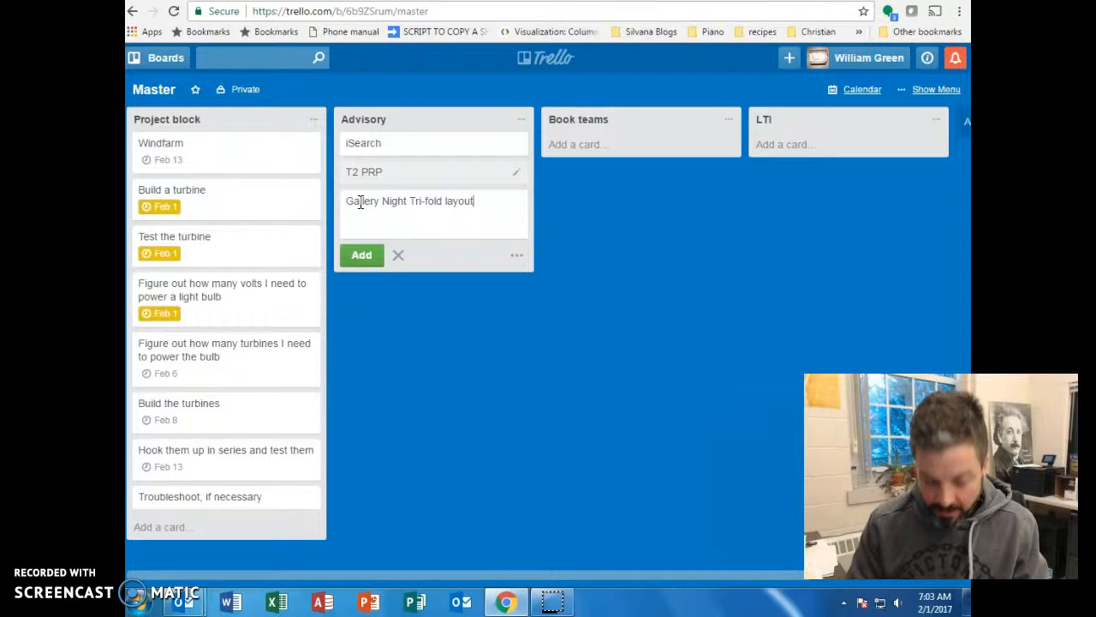
key(Return)
click(379, 208)
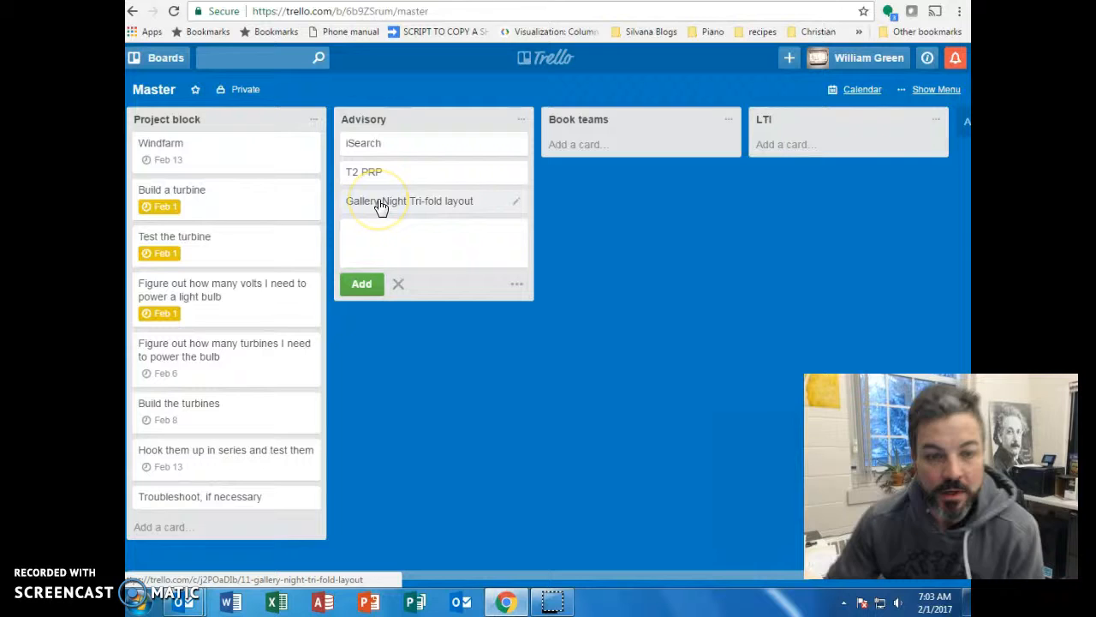
click(371, 237)
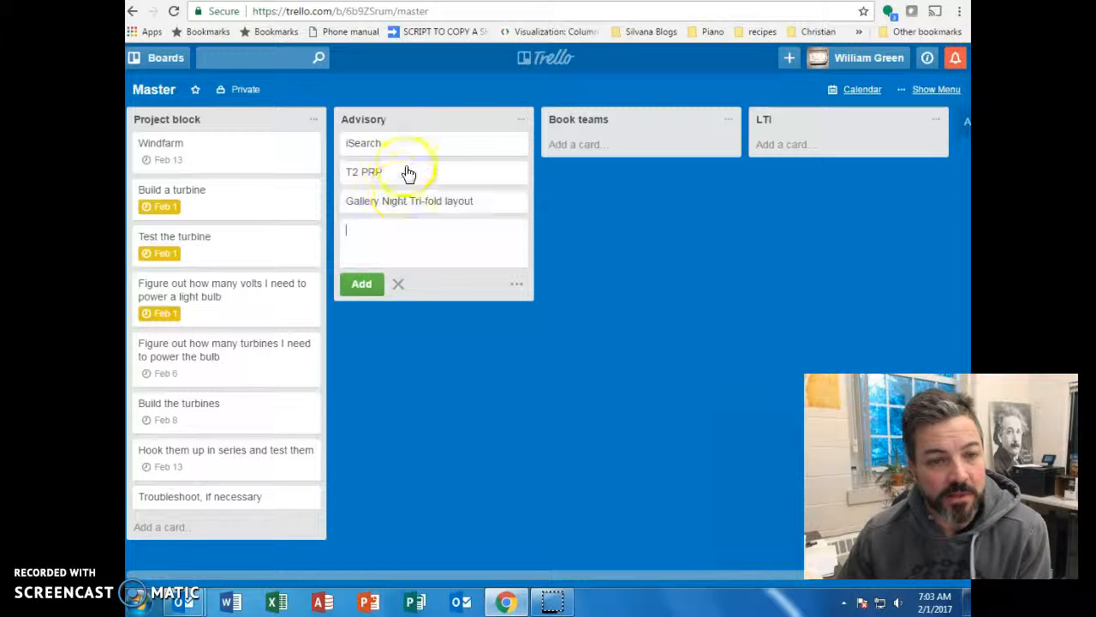
click(409, 198)
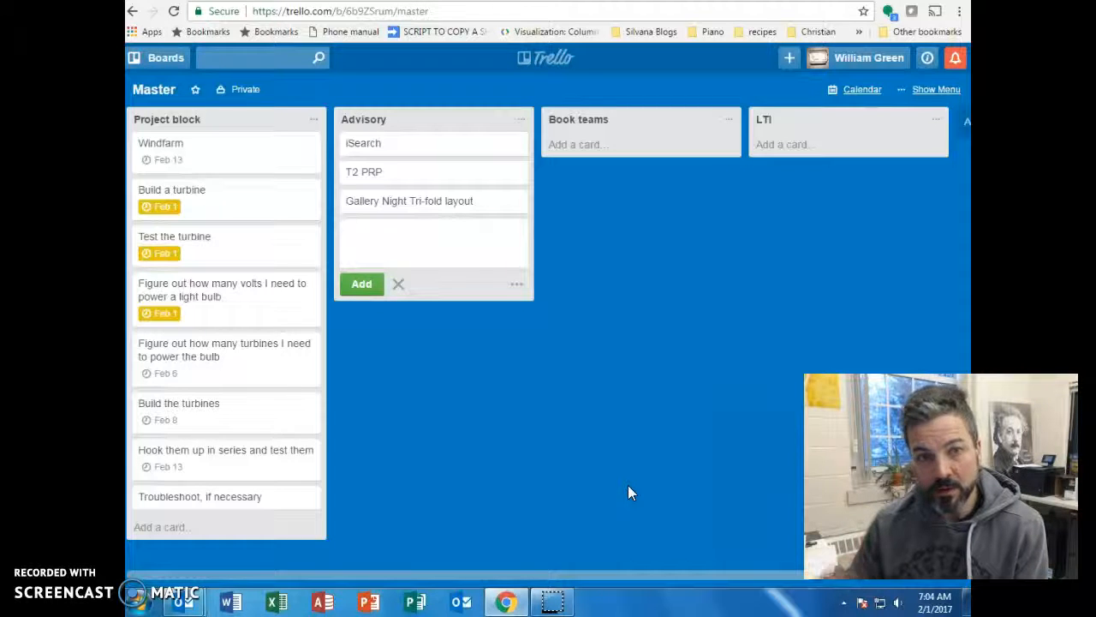
- Create a private personal board titled "Project Block" without a team and hide its side menu
click(555, 58)
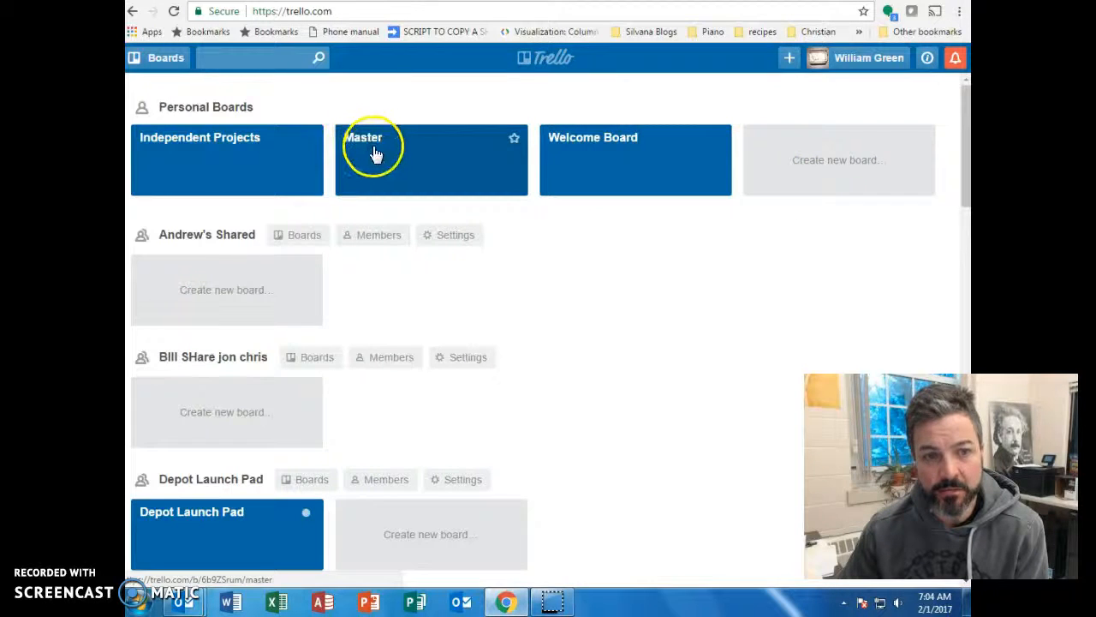
click(237, 158)
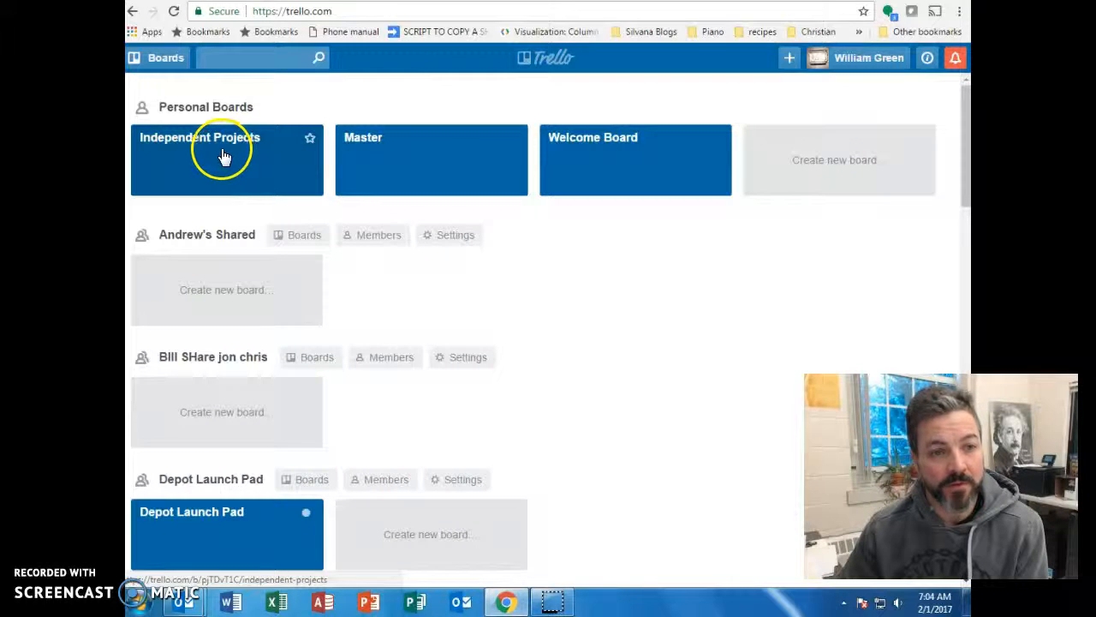
click(793, 163)
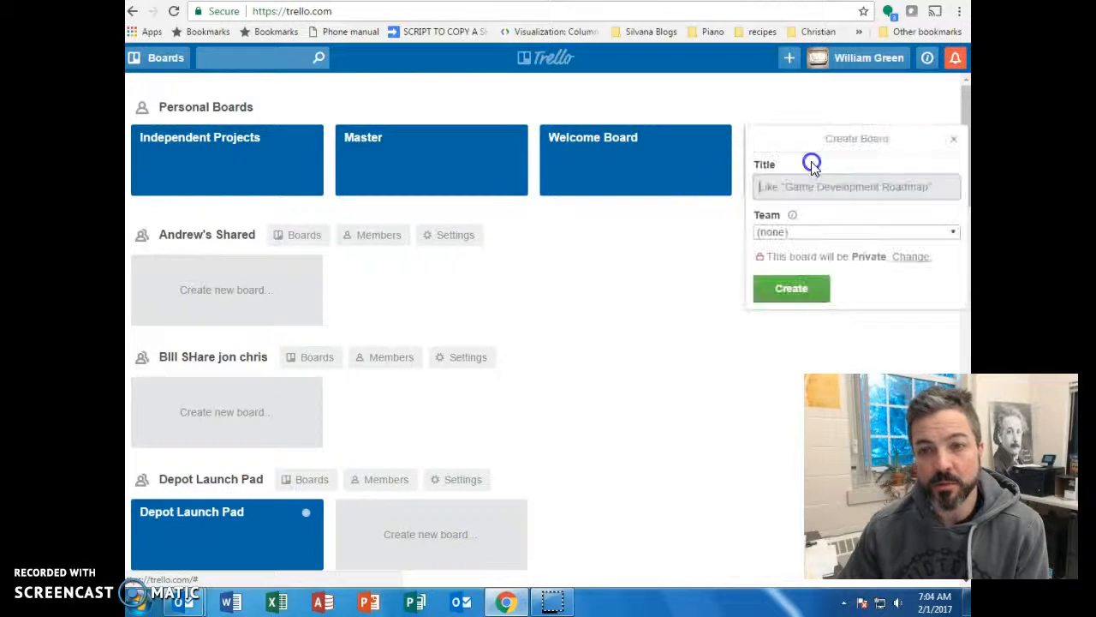
text(Project Block)
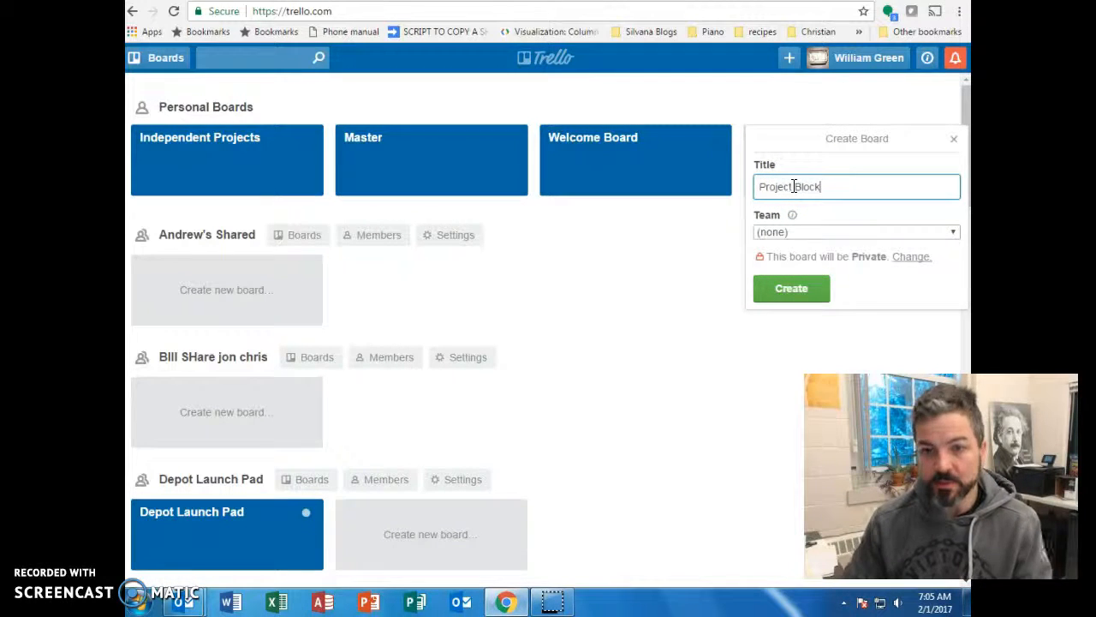
click(790, 289)
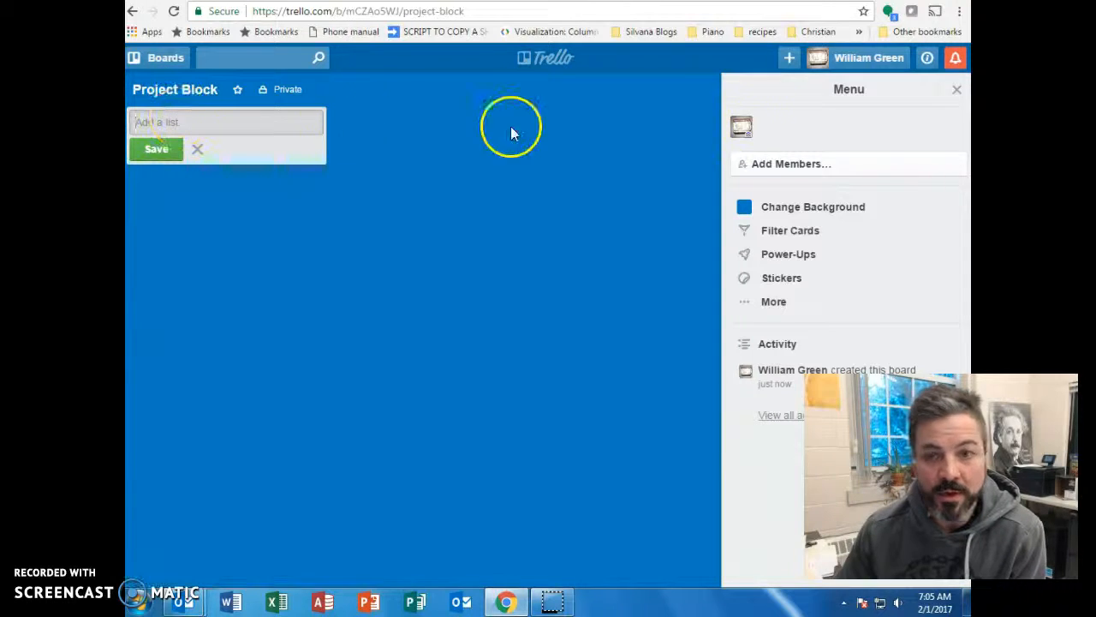
click(961, 92)
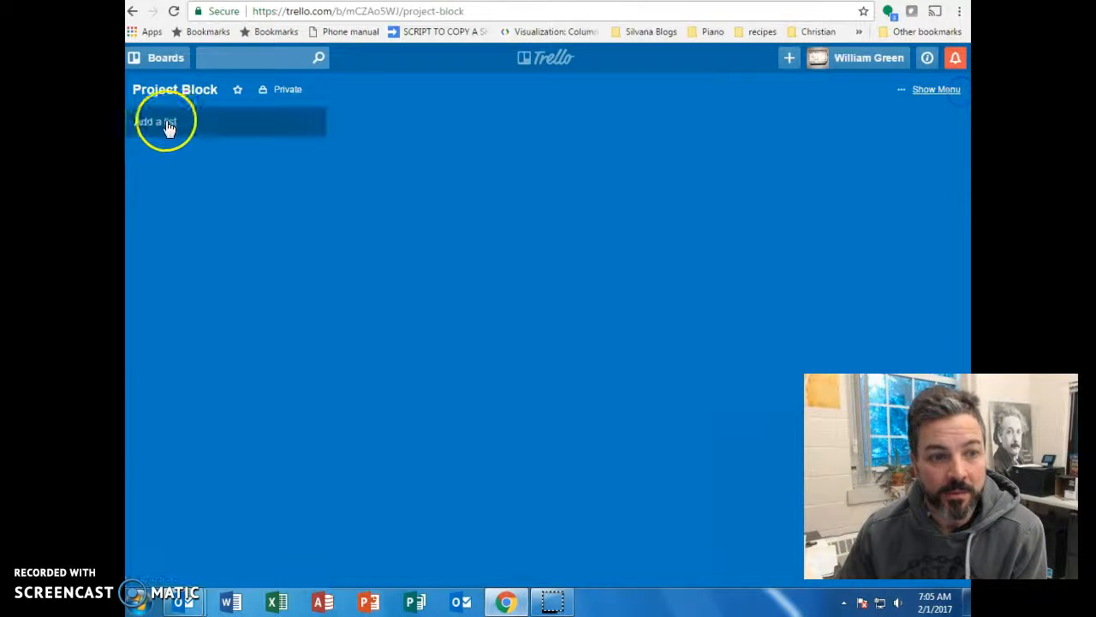
- Add a "Wind Farm" list to the Project Block board and put a "Build first turbine" card in it
click(176, 123)
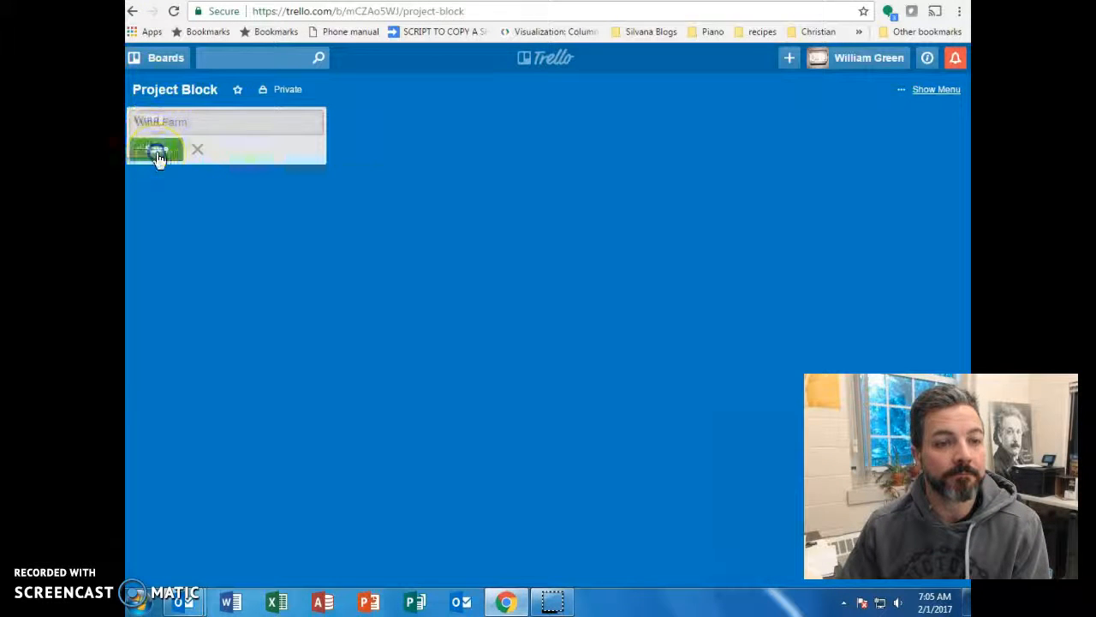
click(157, 151)
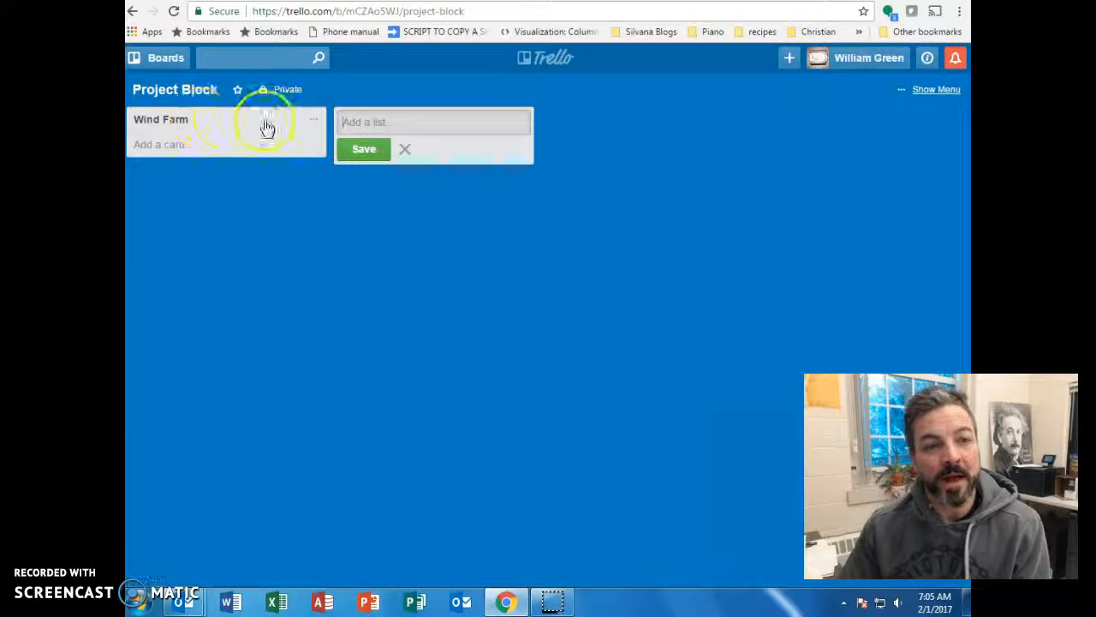
click(168, 145)
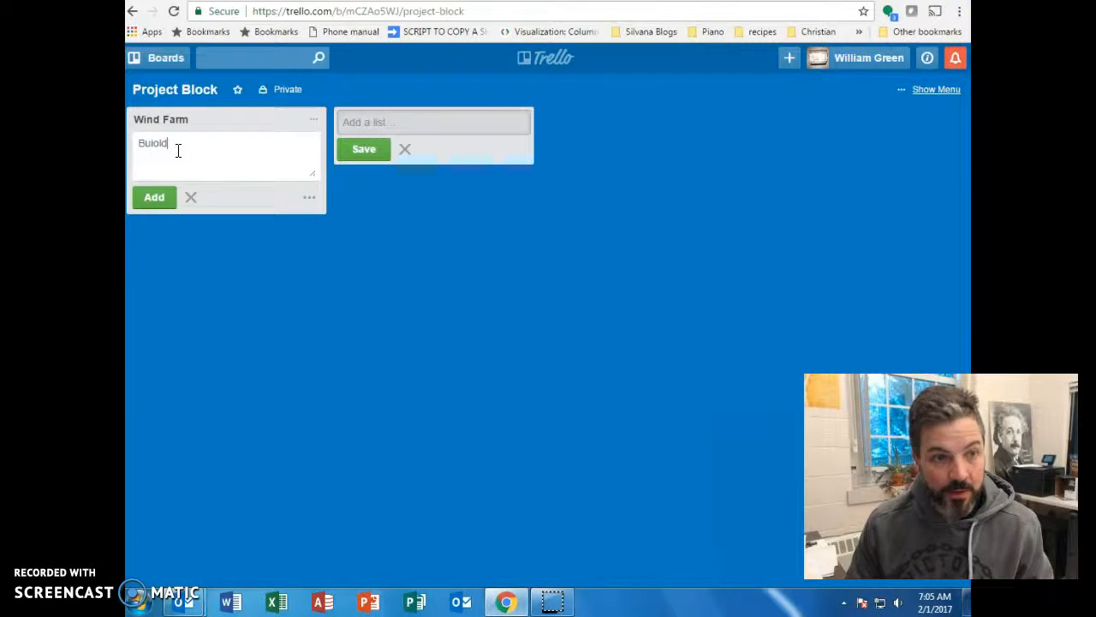
text(fi)
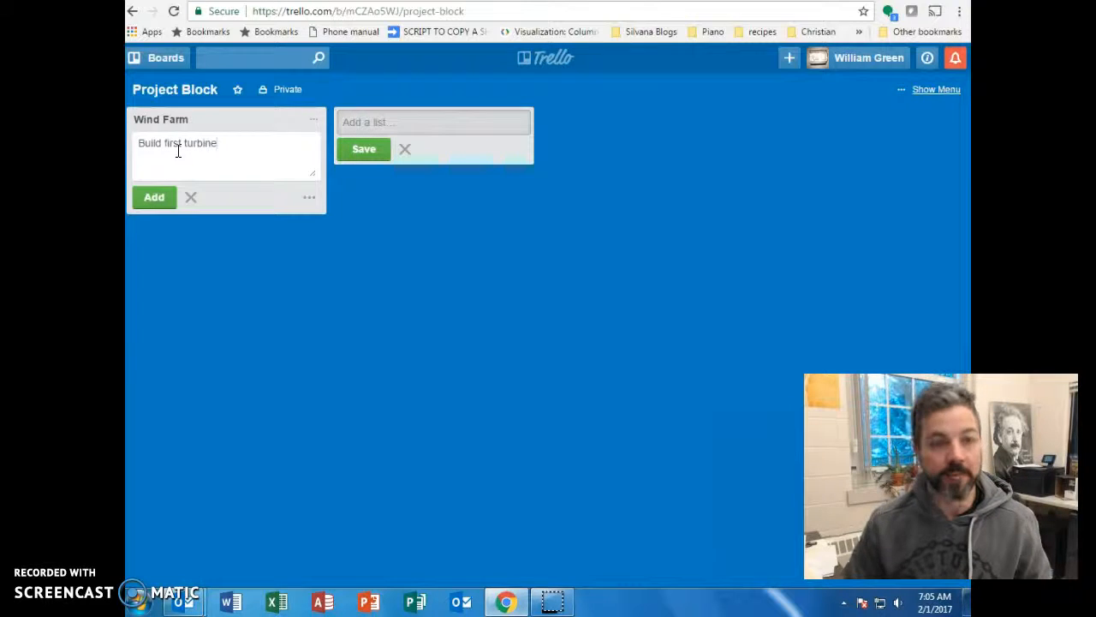
text(rst turbine)
key(Return)
- Look at the due date options of the "Build first turbine" card and return to the board without saving a date
click(205, 147)
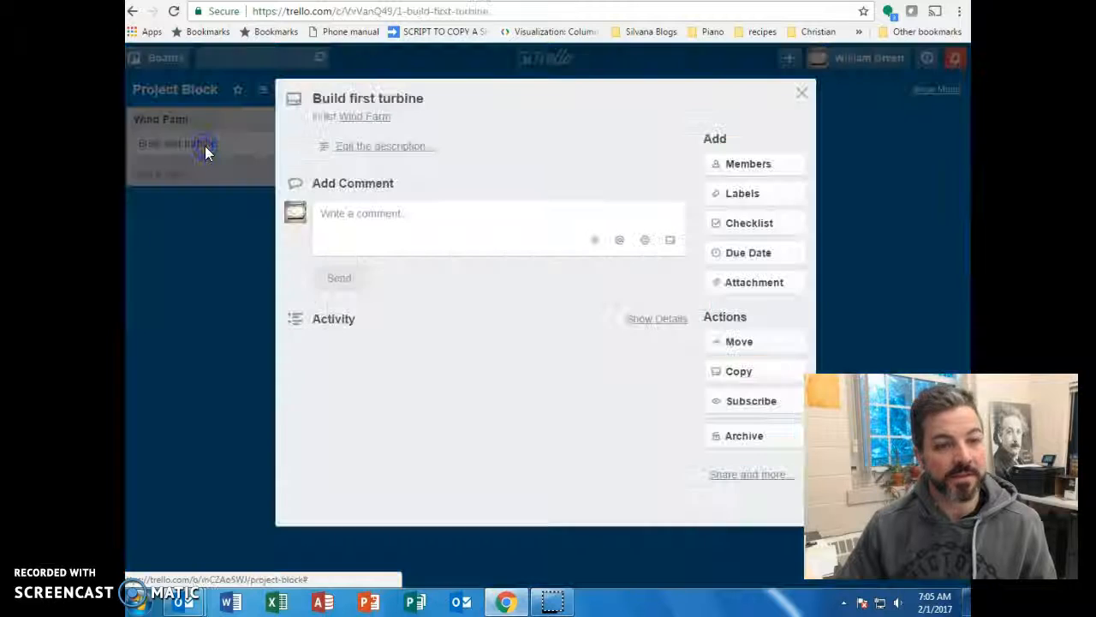
click(735, 252)
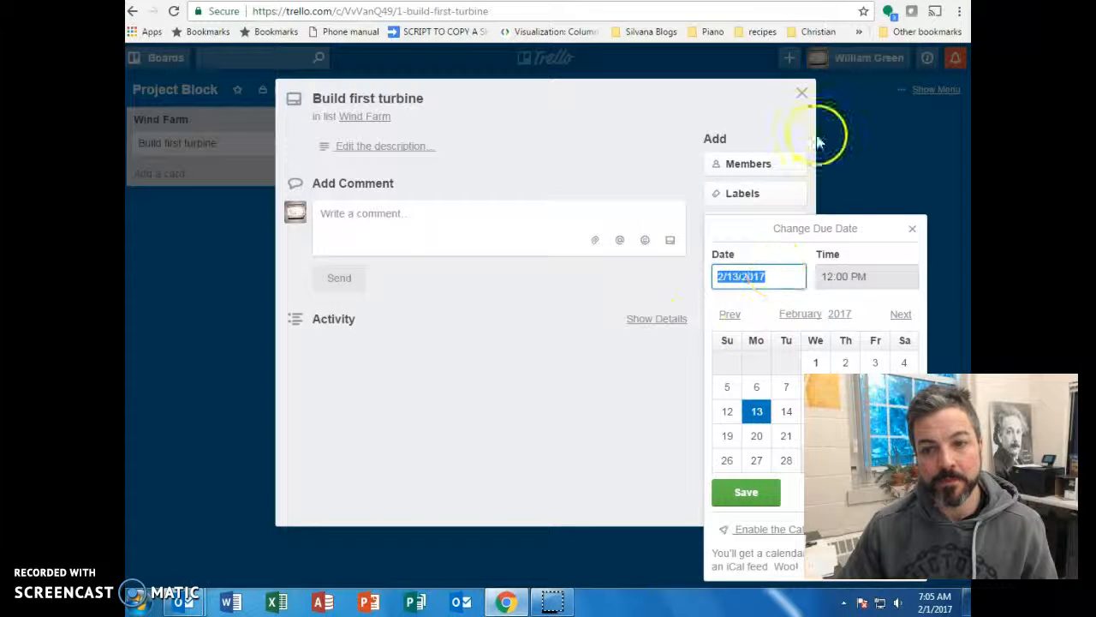
click(912, 229)
click(802, 93)
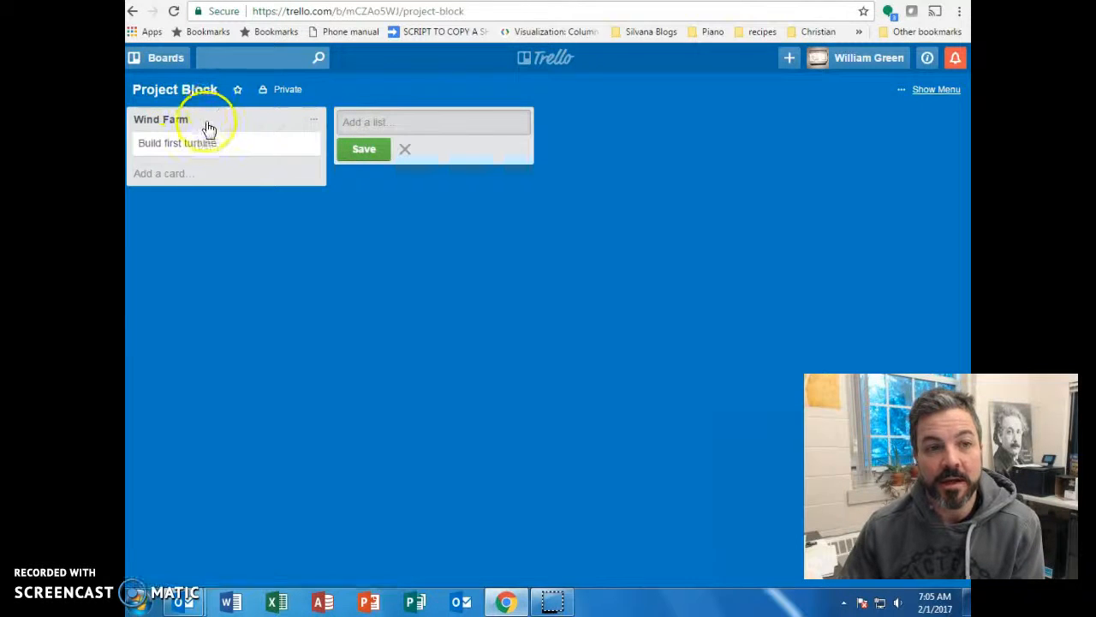
- Rename the Wind Farm list as "To do"
click(239, 124)
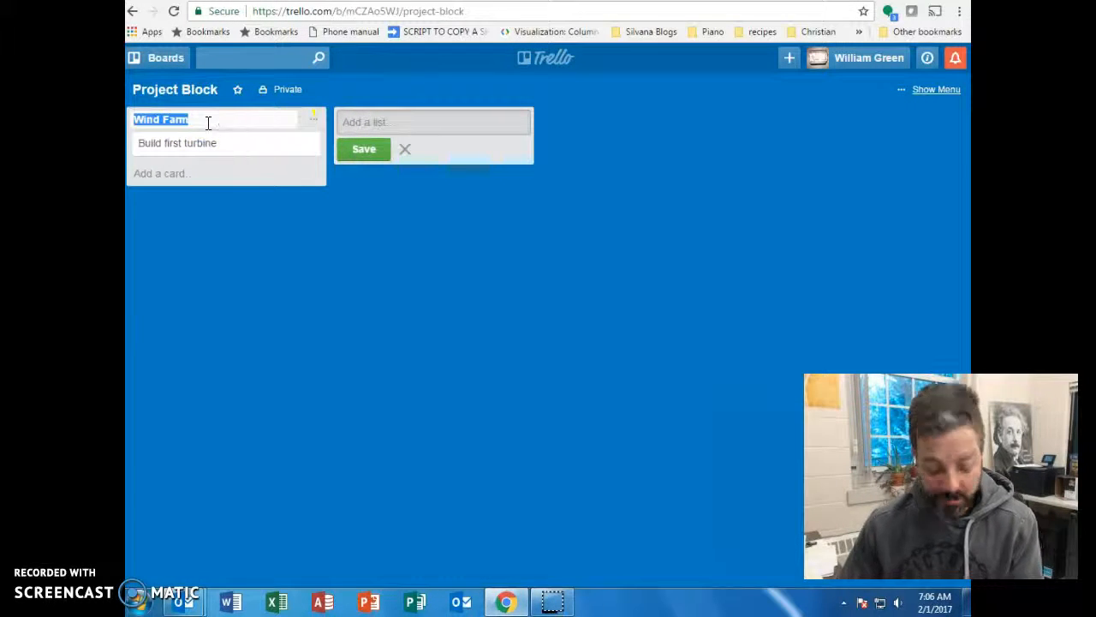
text(Tod)
key(BackSpace)
text(do)
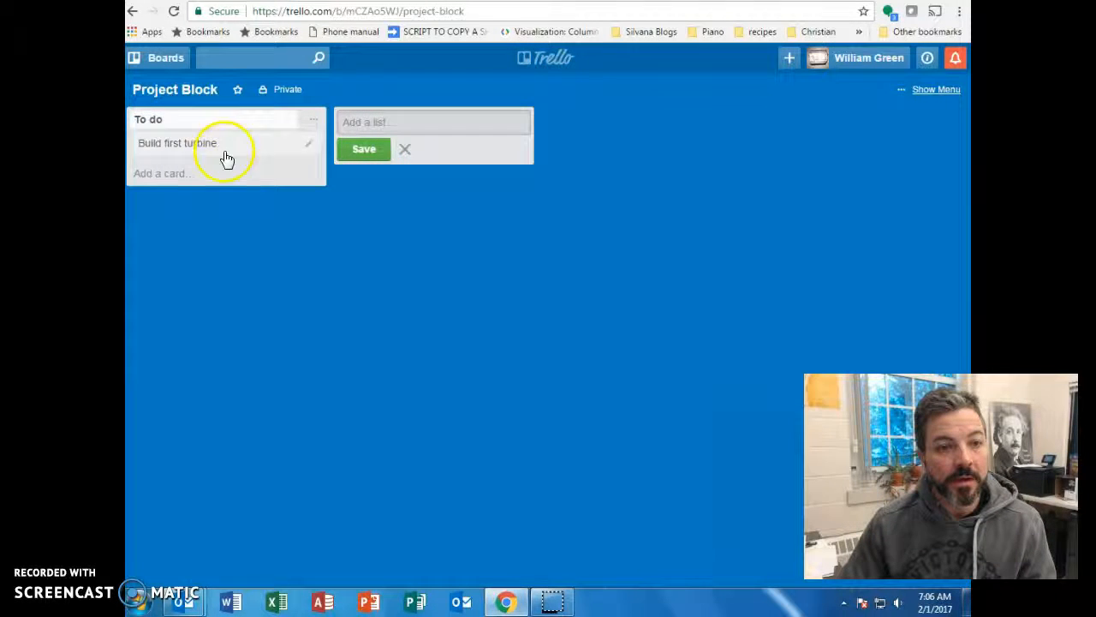
click(373, 122)
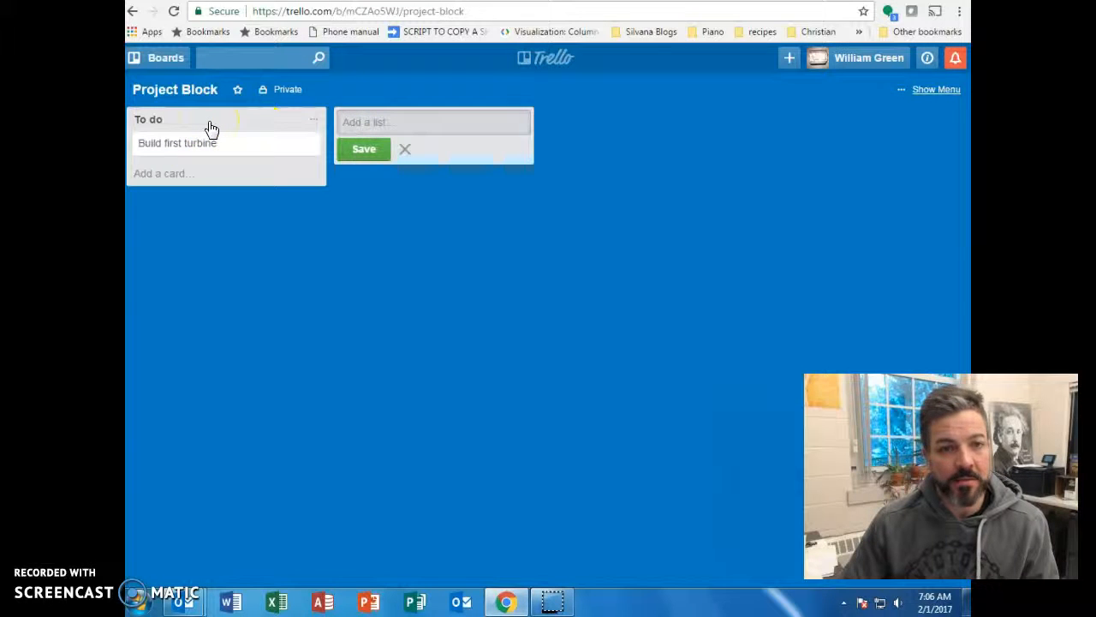
- Add two more lists to the Project Block board, named "Doing" and "Done"
click(351, 120)
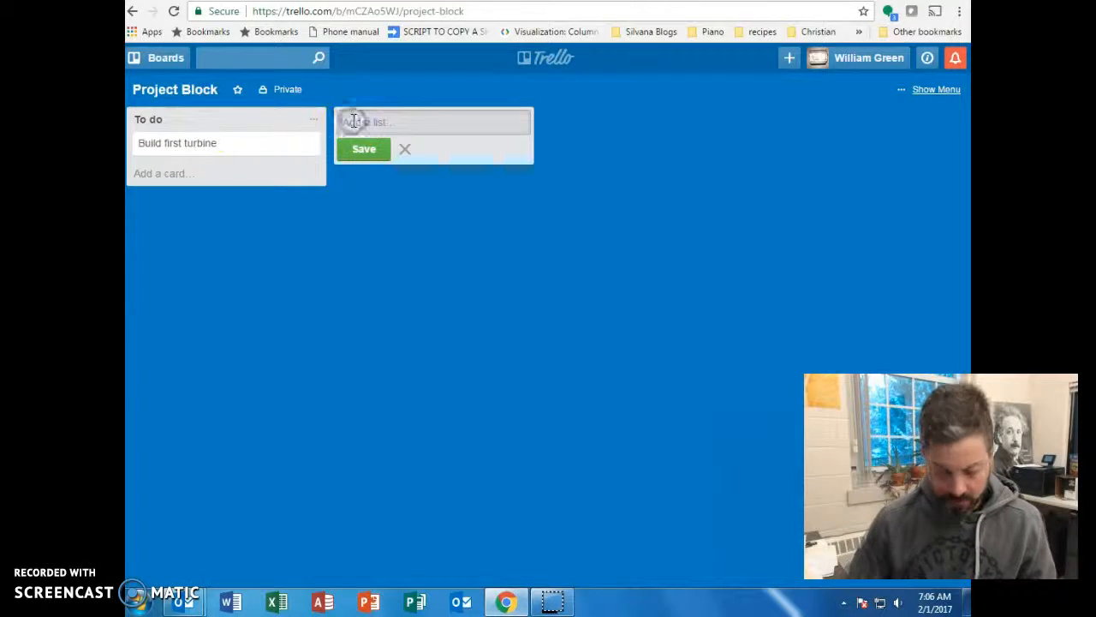
text(Doing)
click(363, 148)
click(626, 122)
text(Done)
click(571, 149)
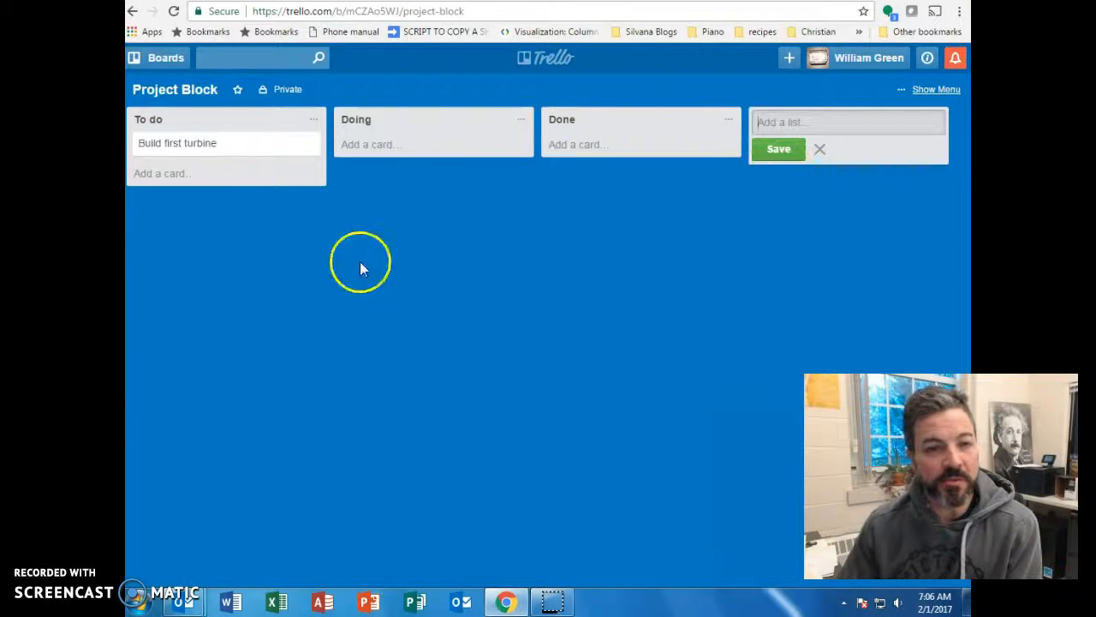
- Add a "Test voltage of turbine" card to the To do list
click(169, 175)
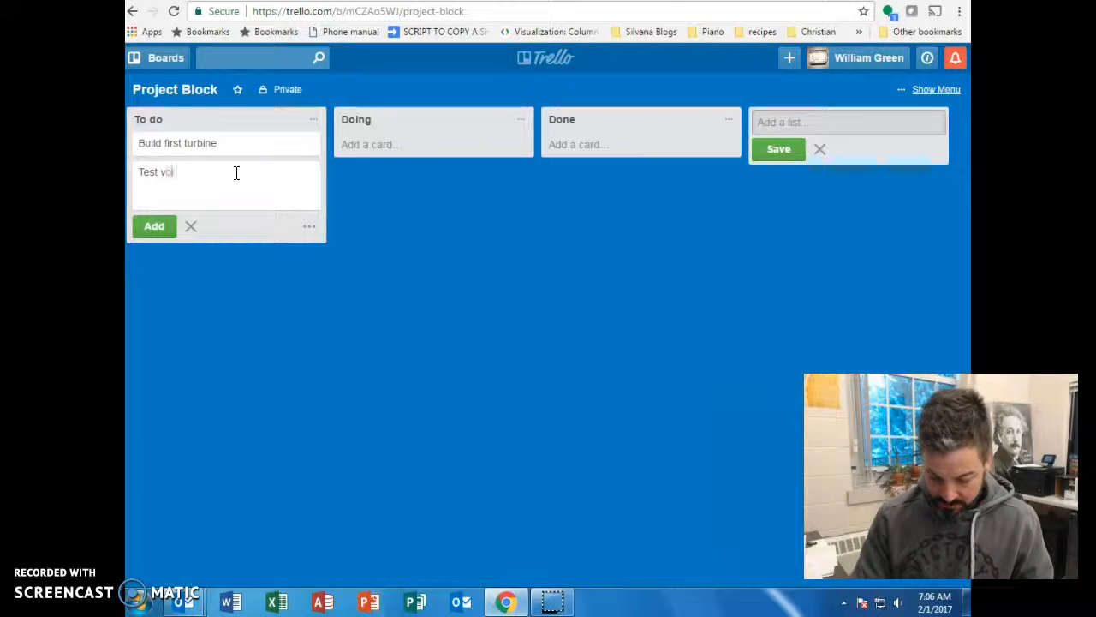
text(Test voltage of turbine)
key(Return)
- Add a "Figure out voltage needed" card to the To do list, correcting the spelling of its first word
click(177, 204)
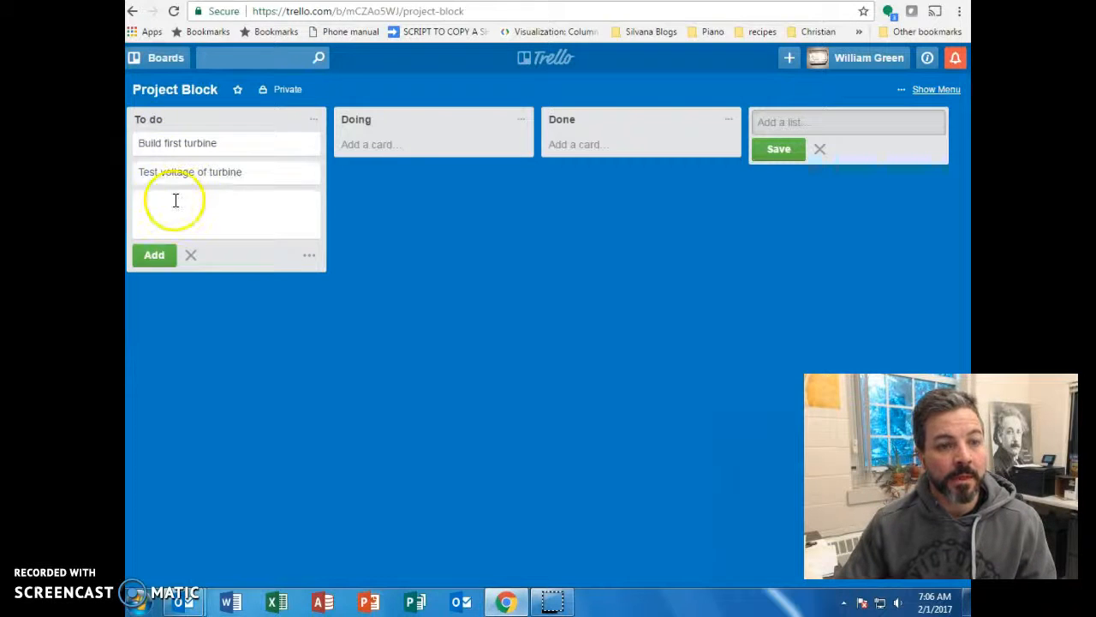
text(Fugure out voltage needed)
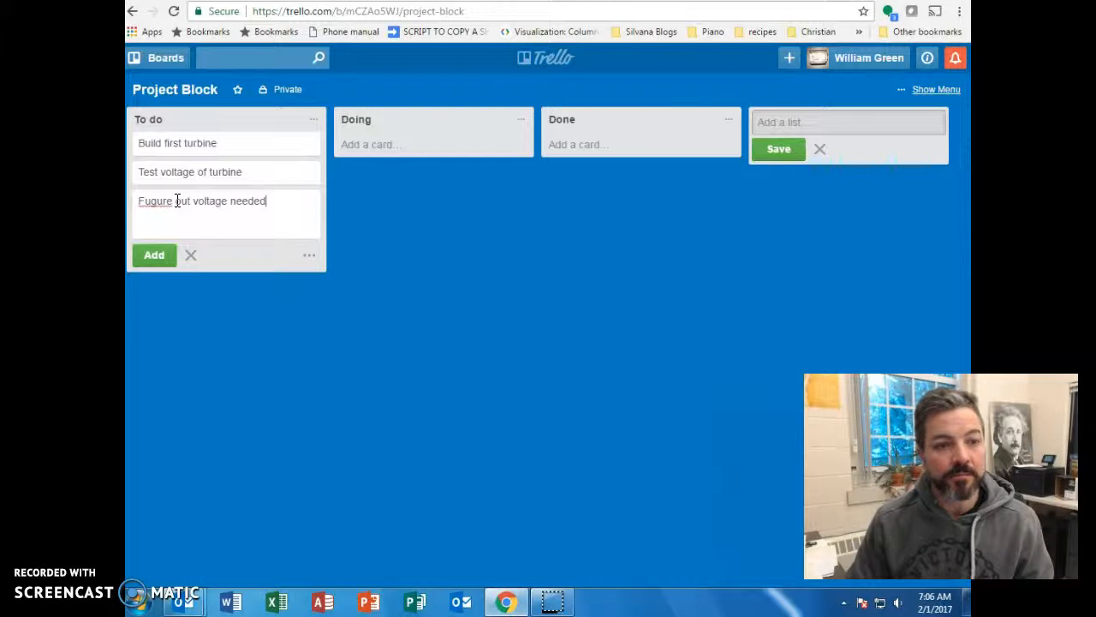
click(150, 204)
key(BackSpace)
text(i)
key(Return)
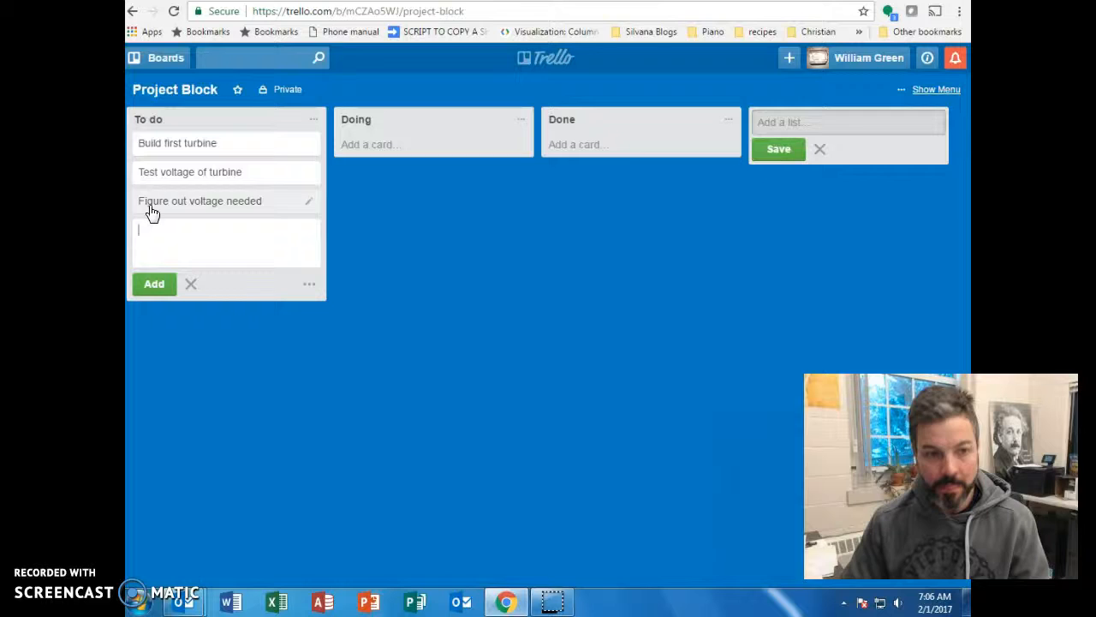
- Add a "Figure out how many turbines I need" card to the To do list
click(164, 232)
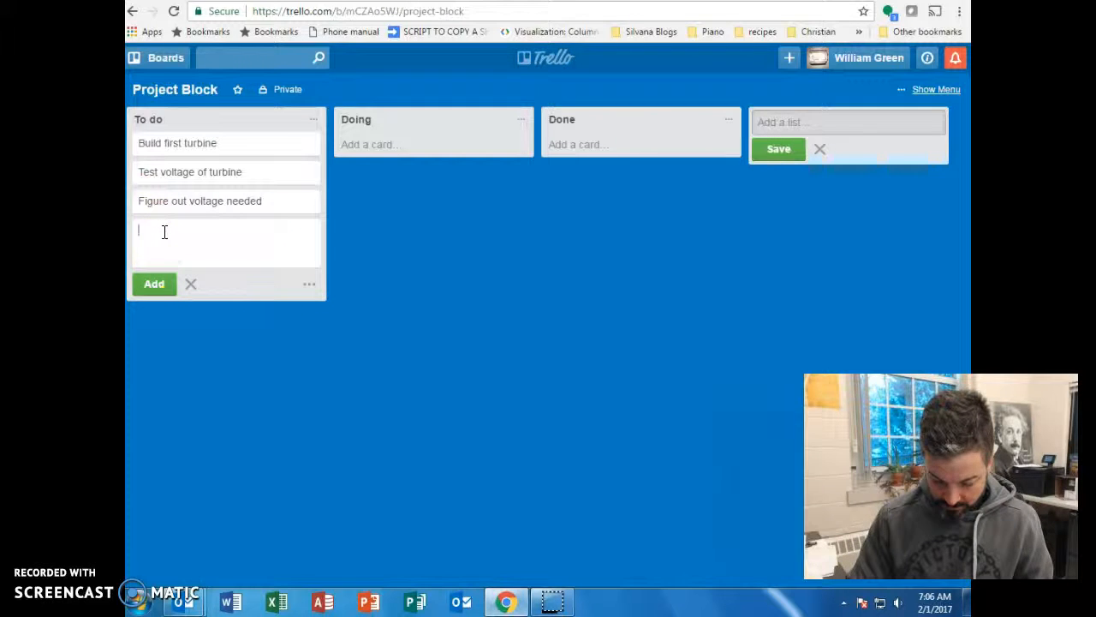
text(Figure out how many turbines I need)
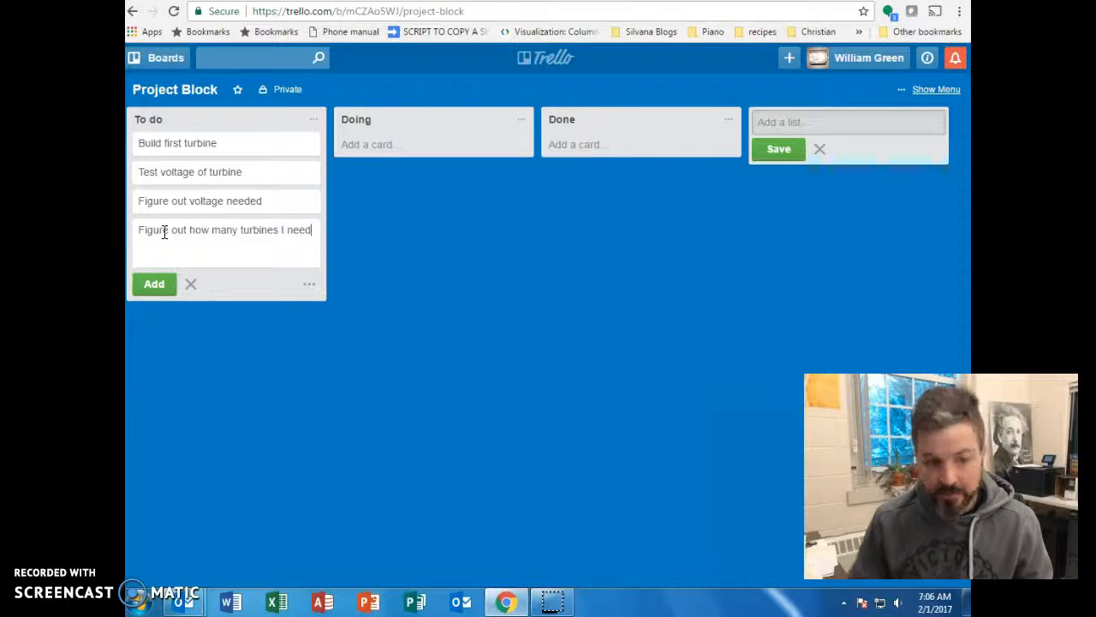
key(Return)
- Add a "Build that many trubines" card at the end of the To do list
click(212, 257)
text(Build)
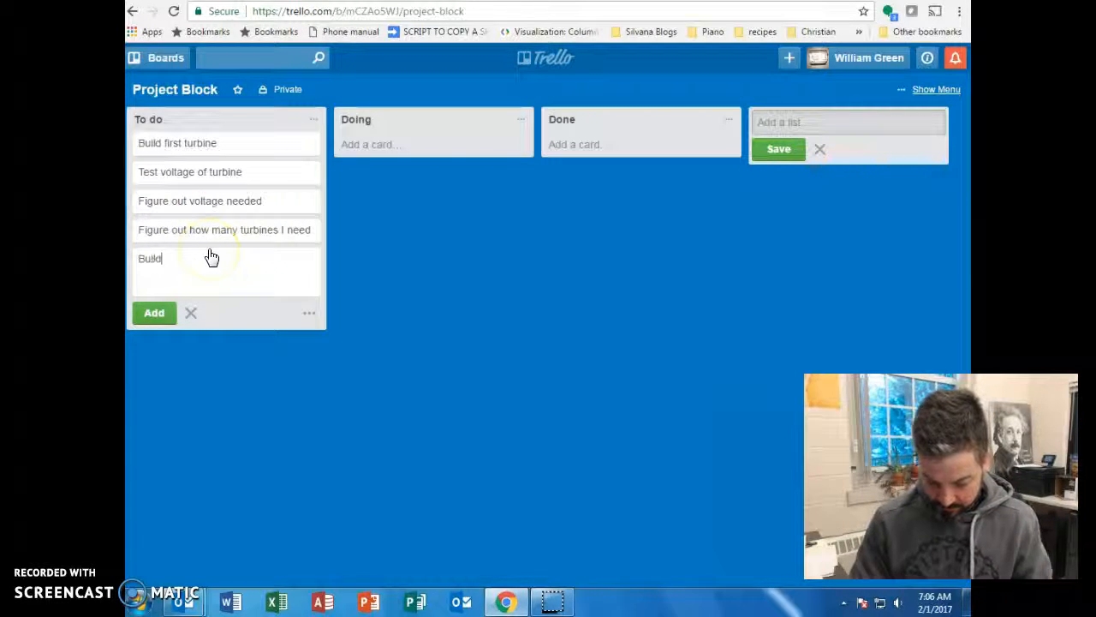
text( that many turbines)
click(152, 314)
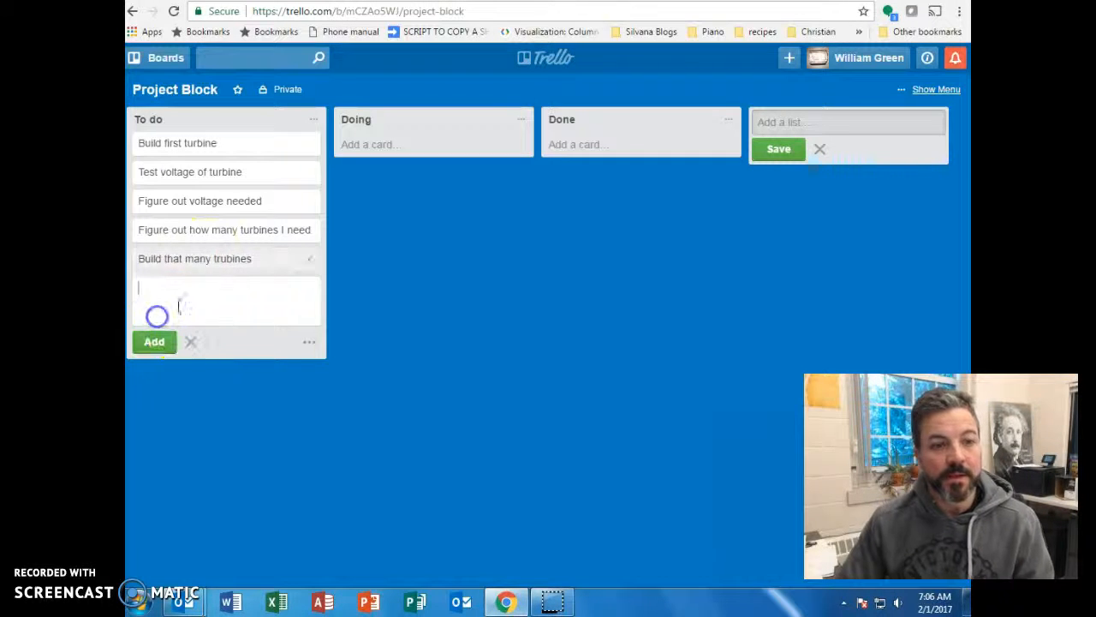
- Set the due date of the "Build first turbine" card to 2/1/2017
click(229, 147)
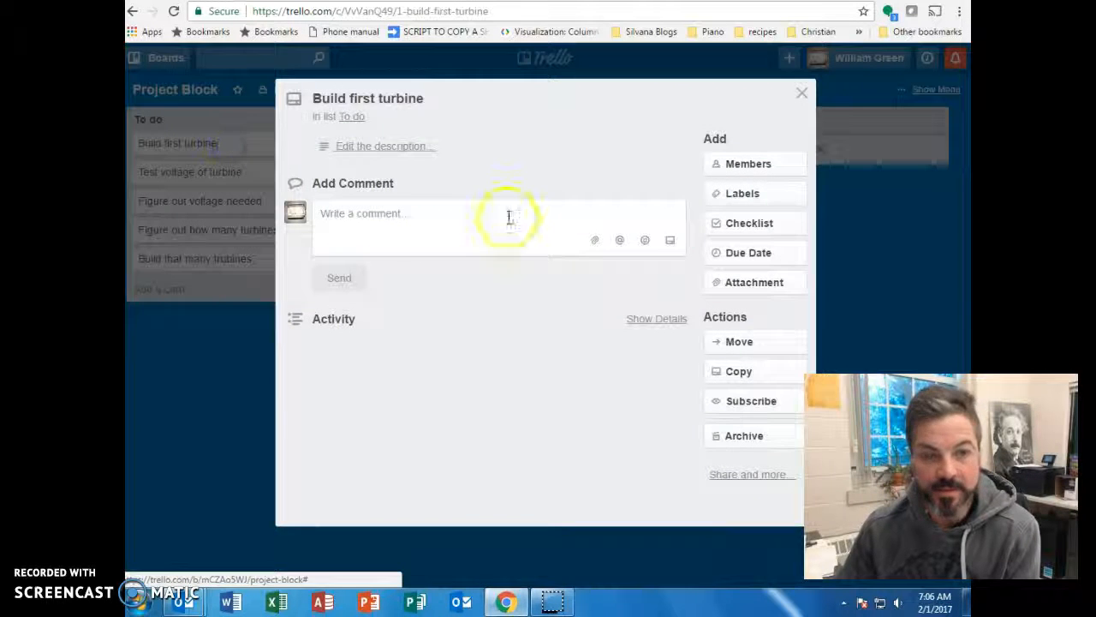
click(724, 247)
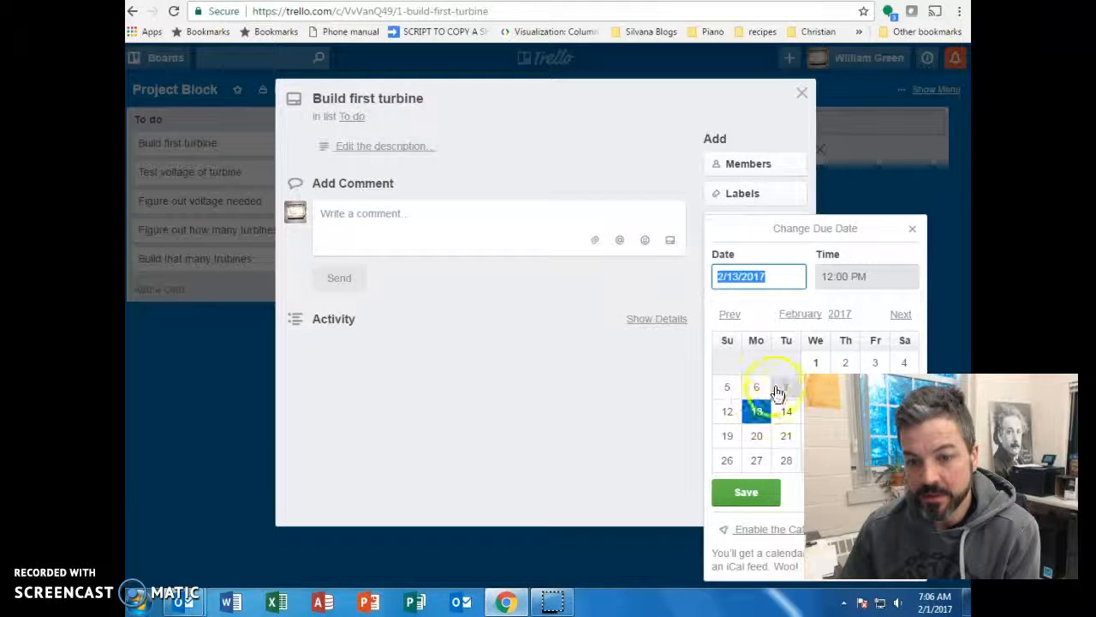
click(815, 363)
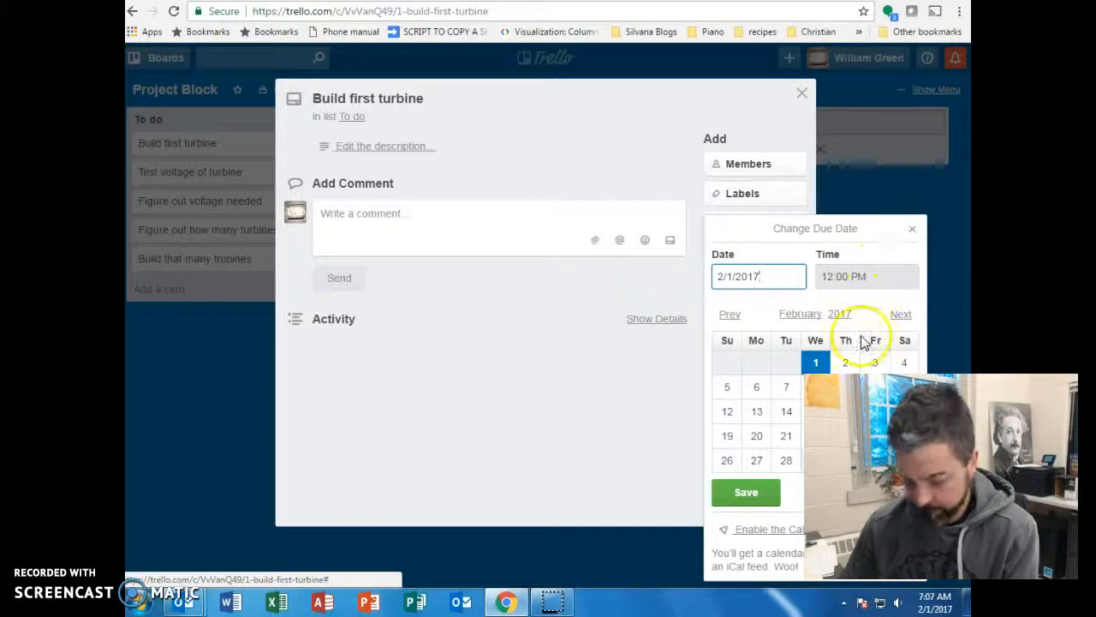
key(Return)
click(802, 92)
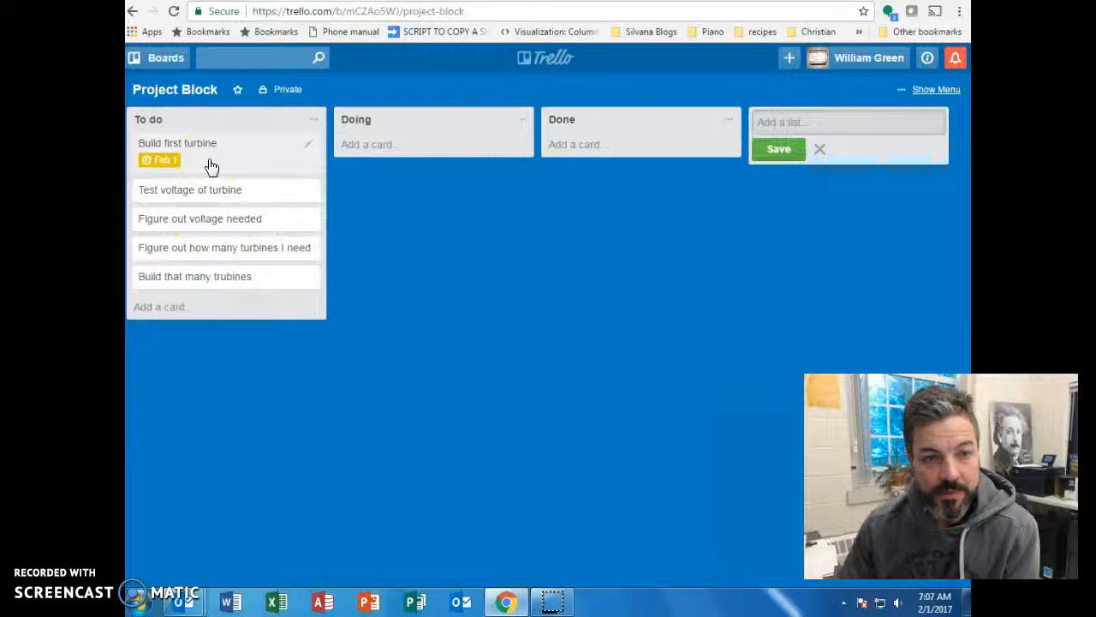
- Move the "Build first turbine" card through Doing to the Done list and mark its due date as complete
drag(211, 165, 415, 157)
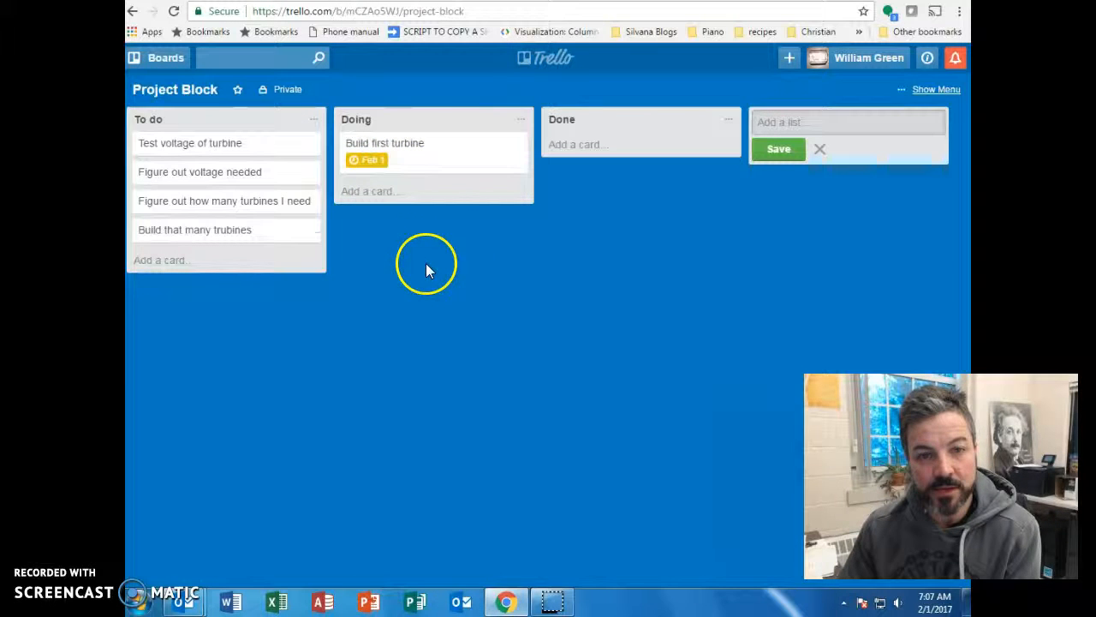
drag(417, 166, 605, 159)
click(607, 159)
click(326, 165)
click(801, 93)
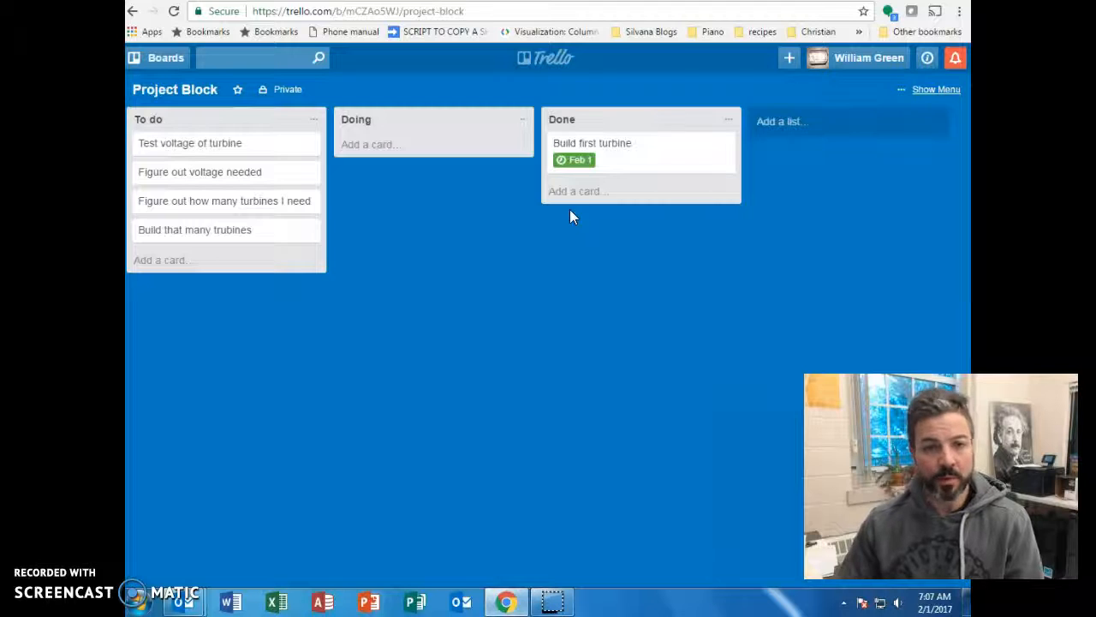
- View the Master board, and open the Independent Projects board from the boards overview
click(543, 58)
click(401, 151)
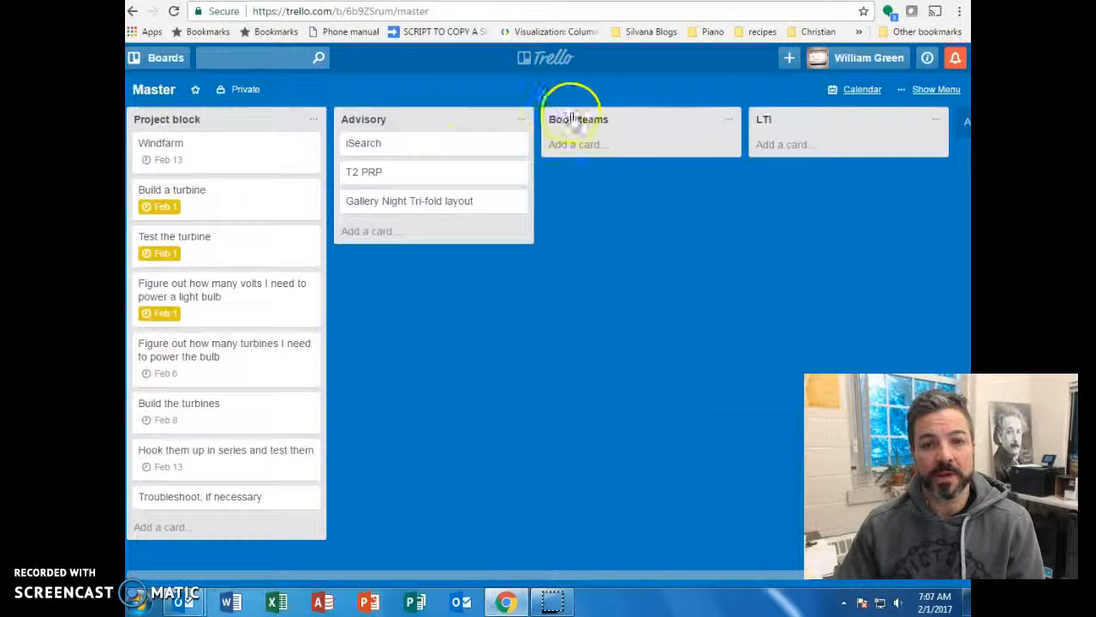
click(543, 57)
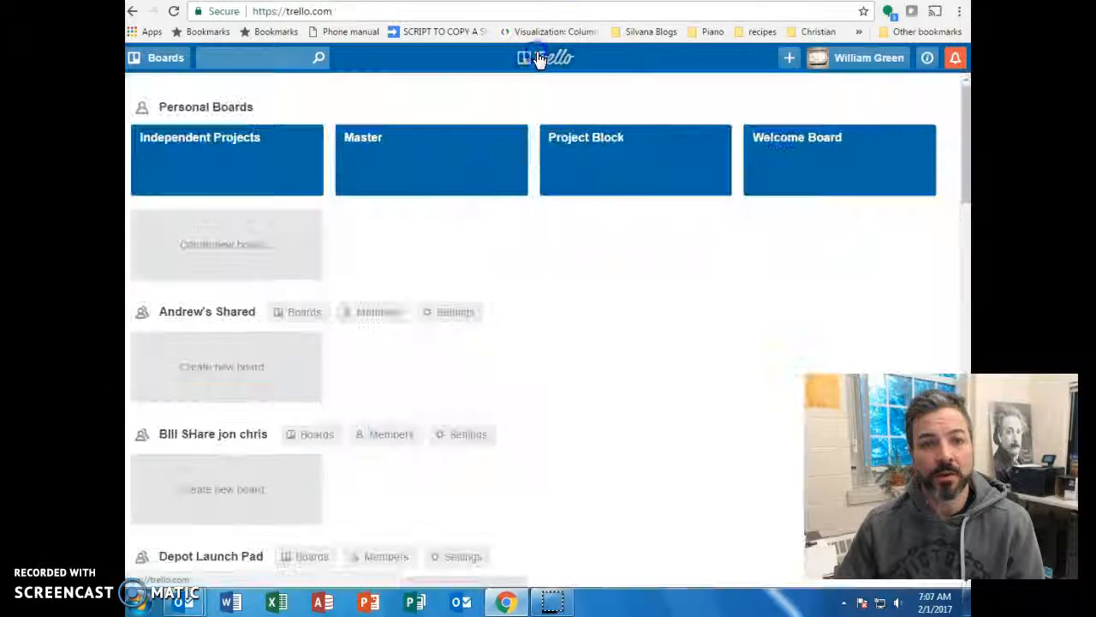
click(230, 164)
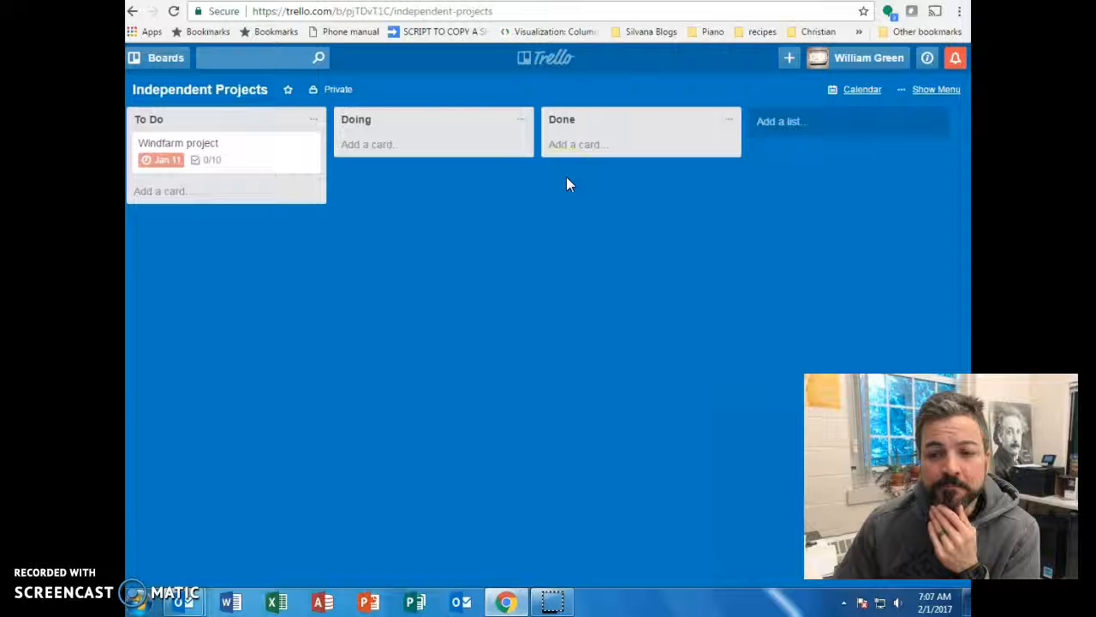
click(206, 100)
text(Mastert)
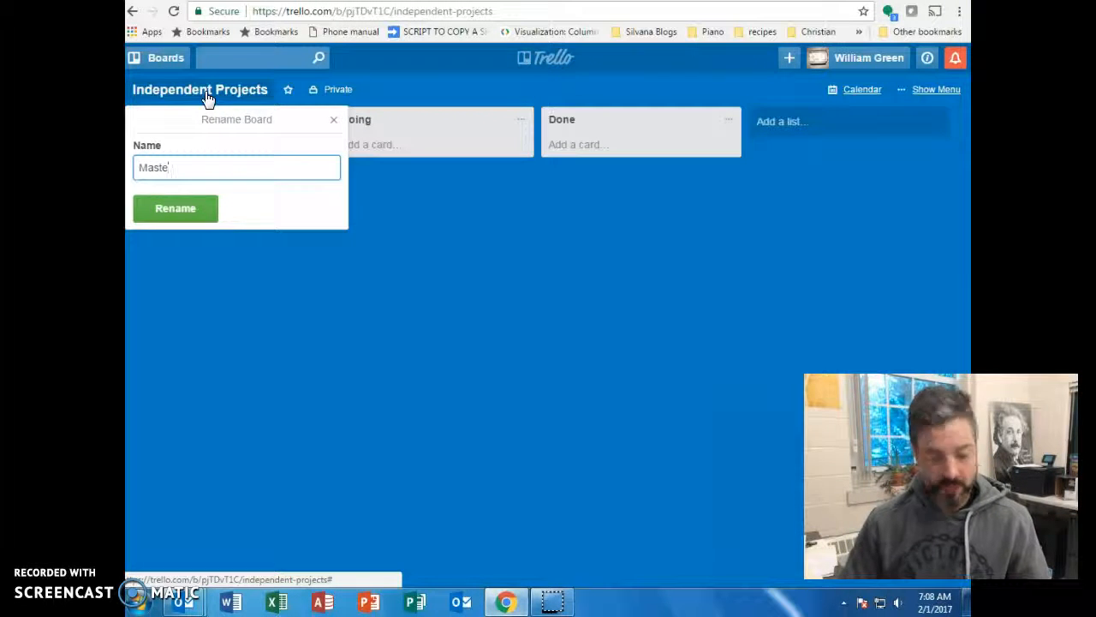
key(BackSpace)
key(BackSpace)
key(BackSpace)
key(BackSpace)
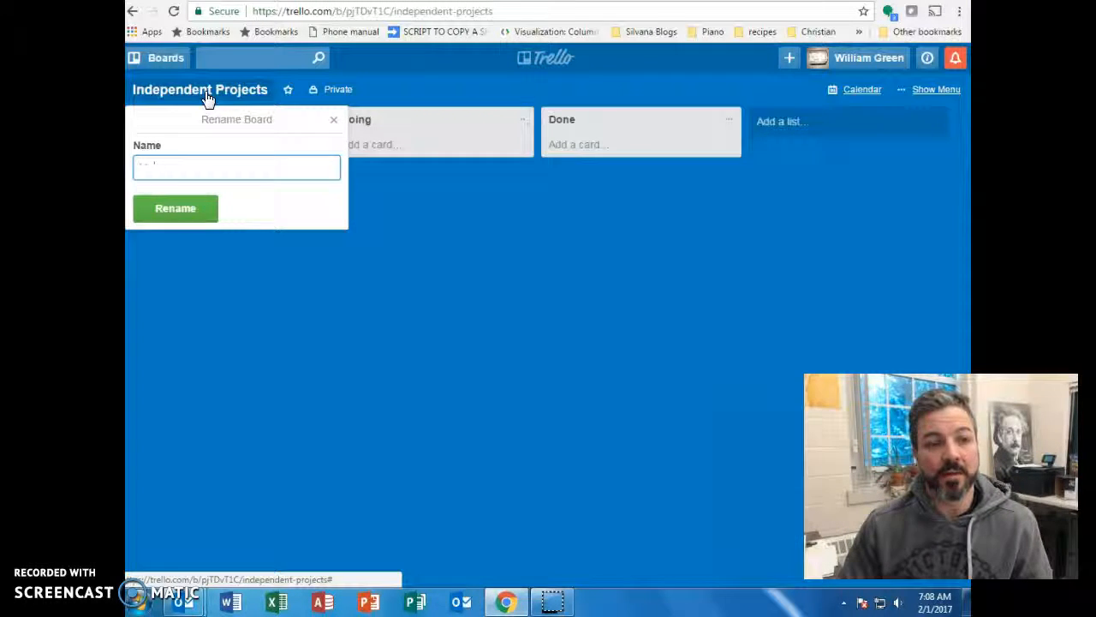
click(333, 120)
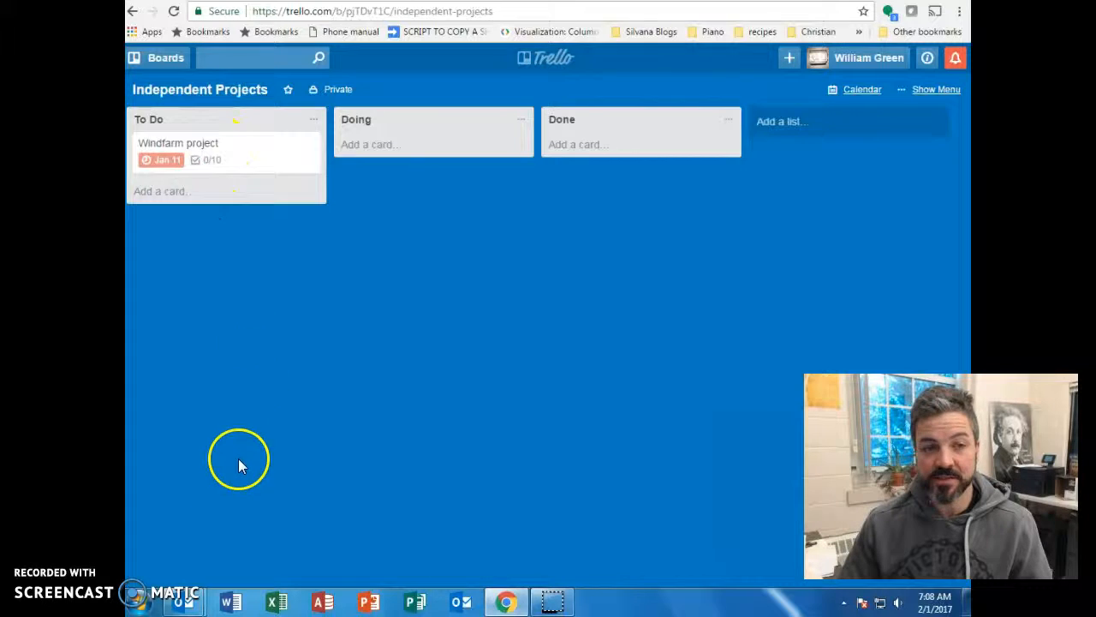
- Start a new card in the To Do list of the Independent Projects board
click(177, 190)
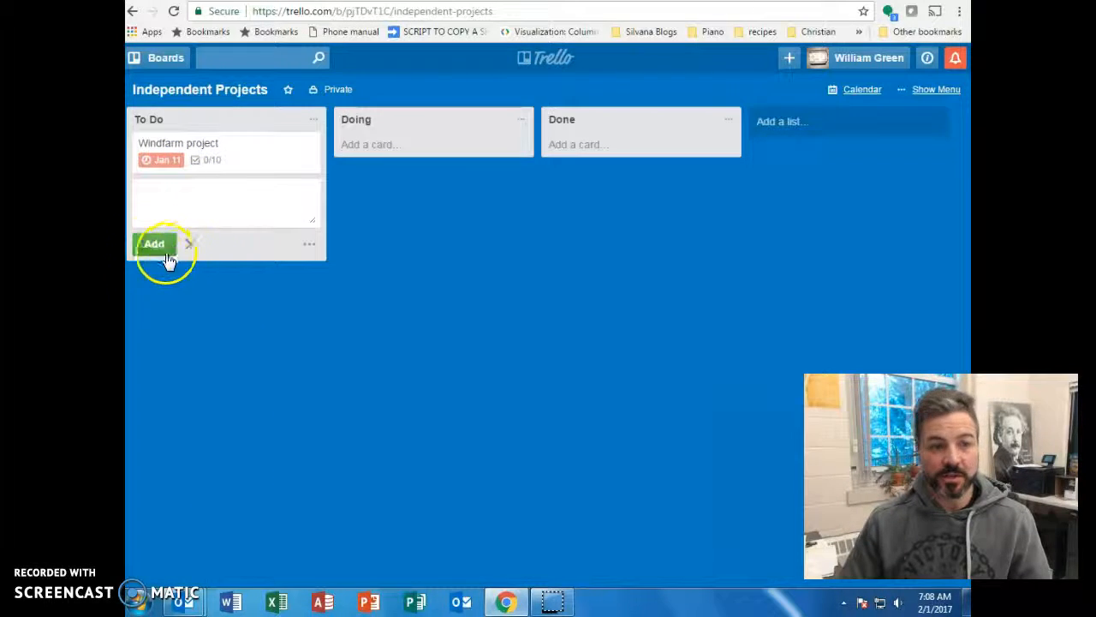